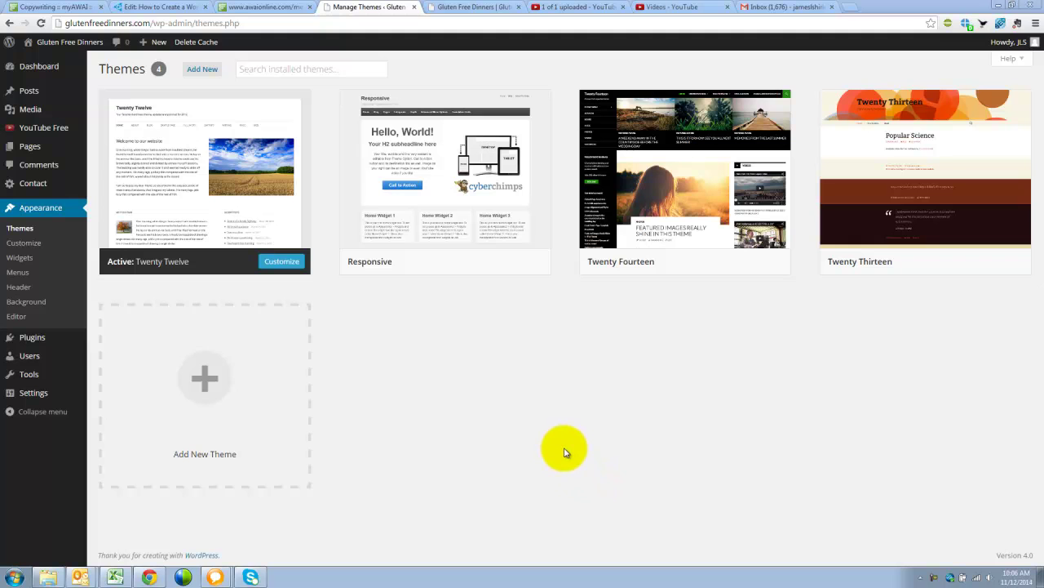
Step: Start customizing the active Twenty Twelve theme from the Themes page
mouse_move(181, 163)
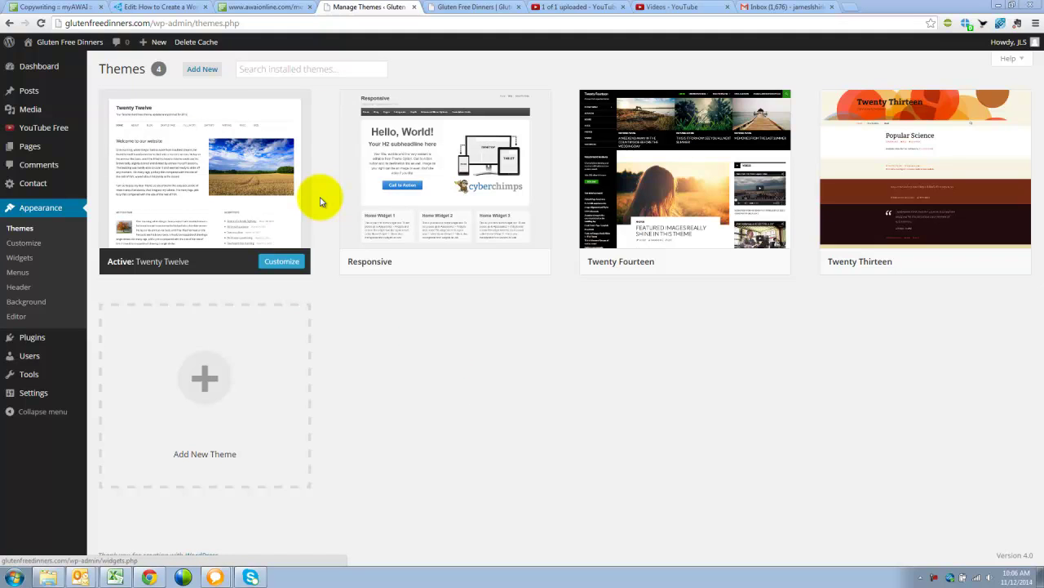
mouse_move(286, 217)
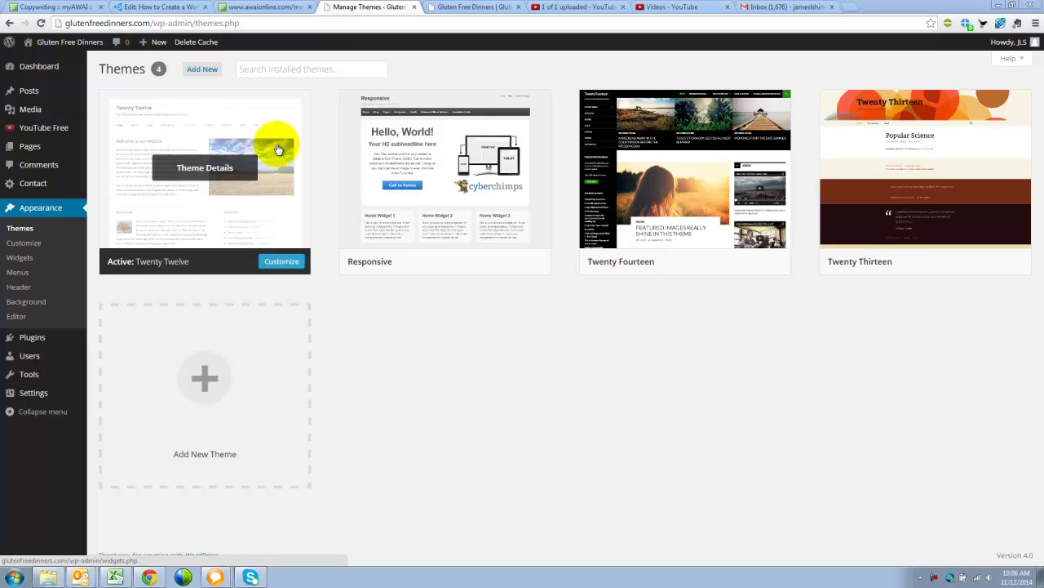
mouse_move(431, 135)
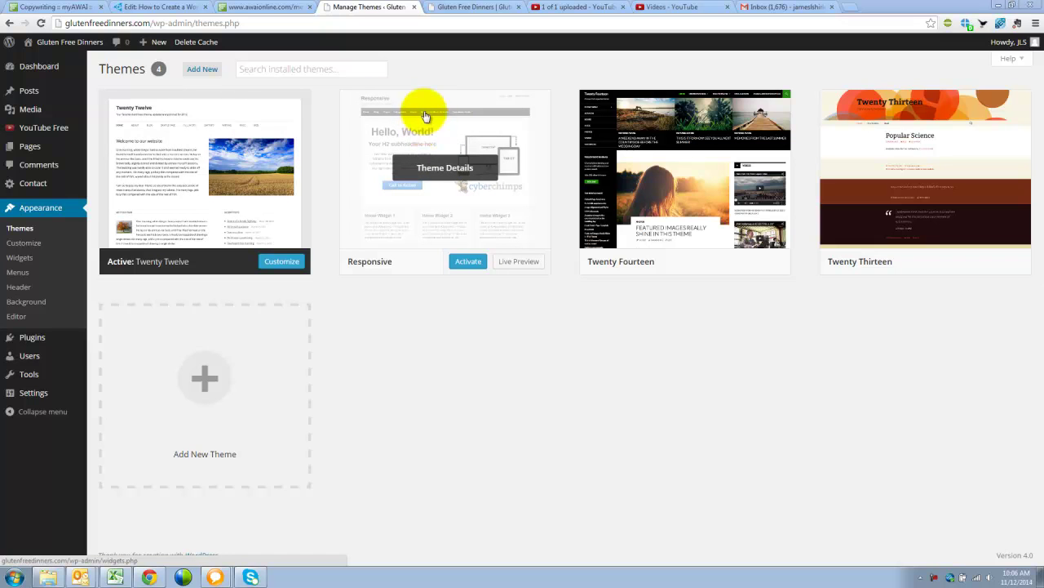
mouse_move(234, 177)
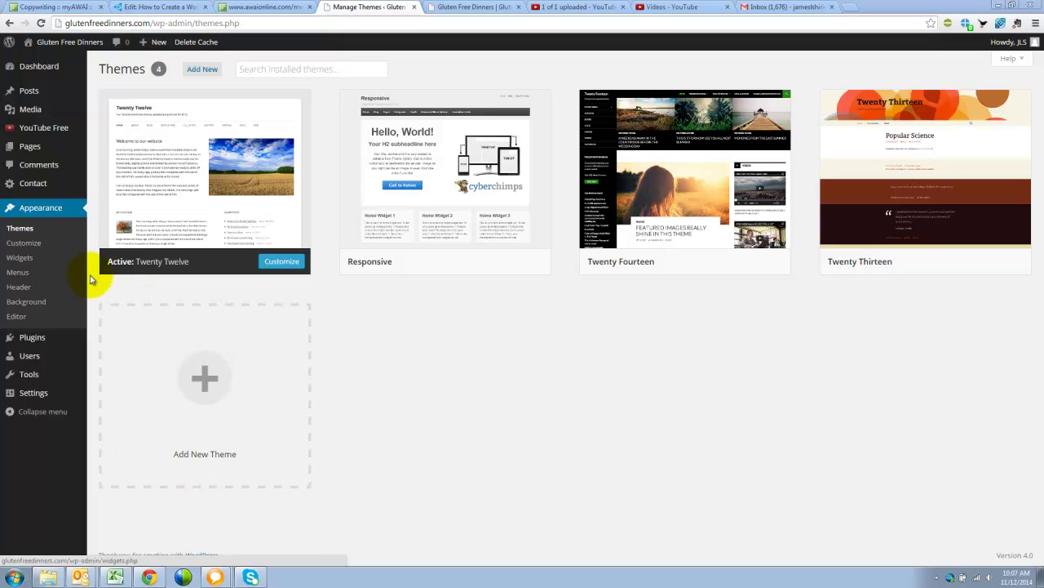
left_click(284, 267)
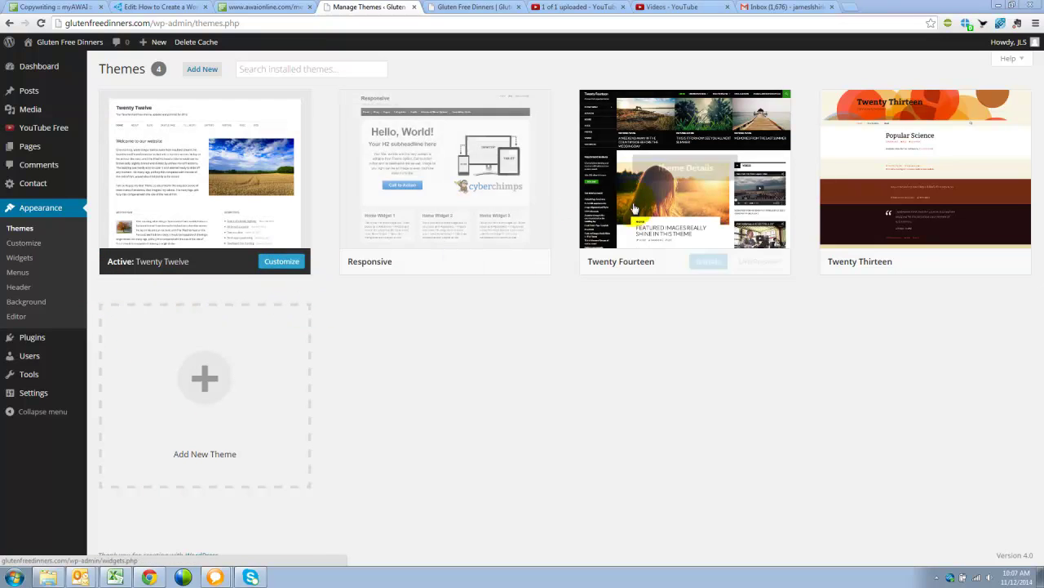
Step: Expand Site Title & Tagline, select the 'Gluten Free Dinners' title text, and tab to the tagline
left_click(283, 266)
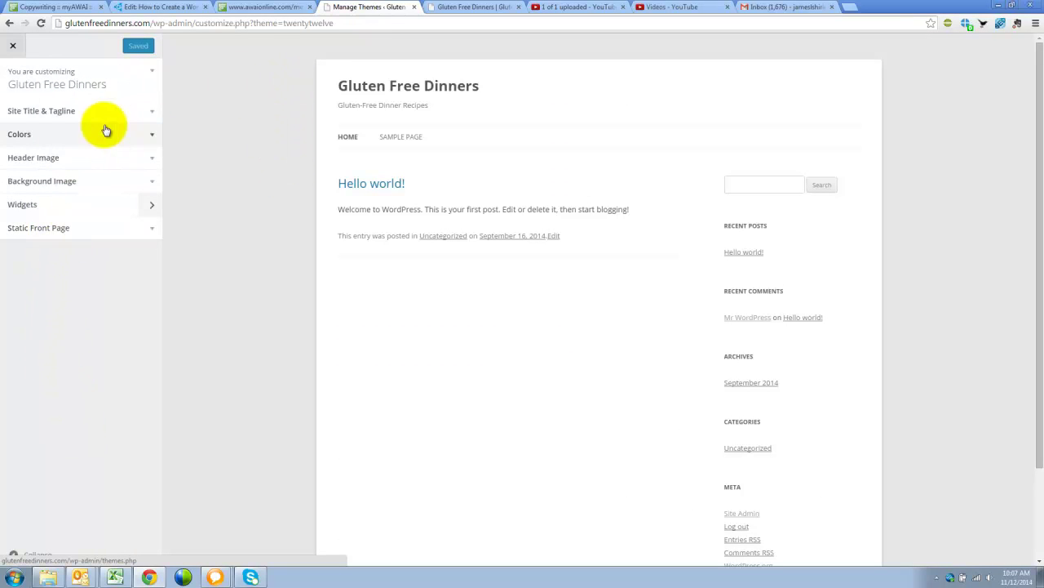
left_click(155, 117)
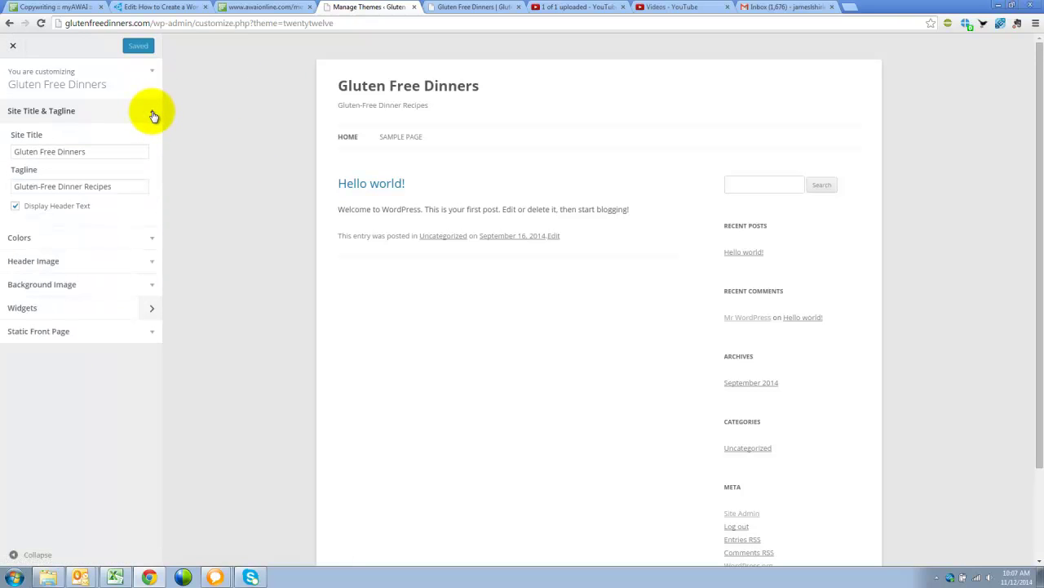
left_click(109, 150)
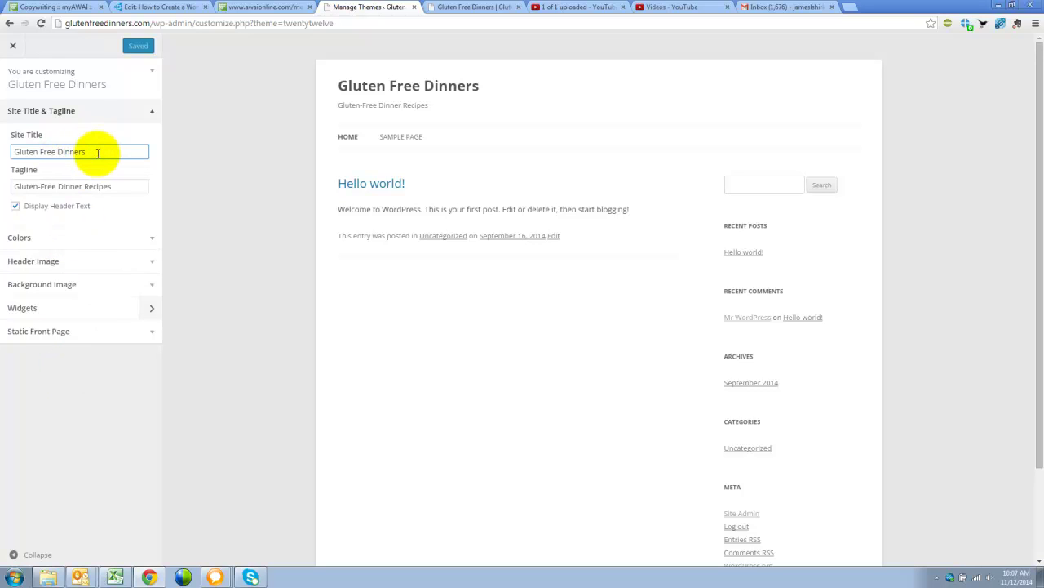
left_click_drag(100, 154, 9, 153)
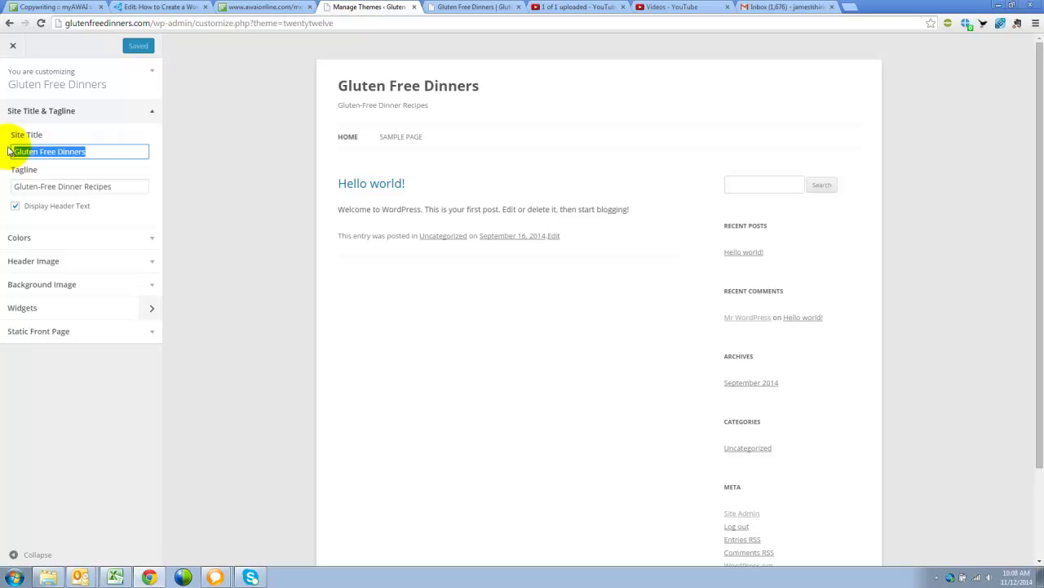
key("Tab")
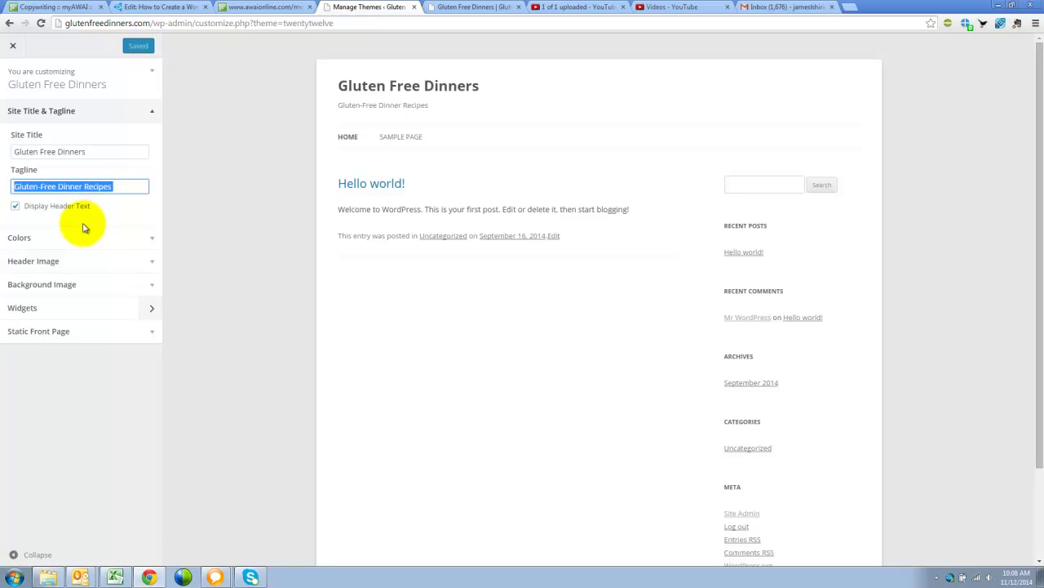
Step: Toggle Display Header Text off and back on, and clear the old tagline
left_click(45, 206)
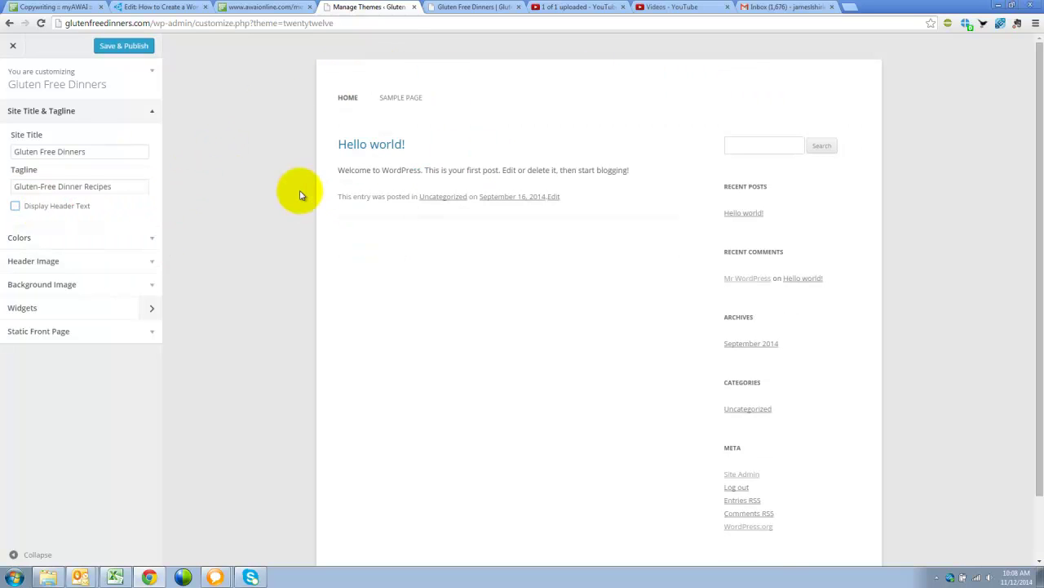
left_click(14, 206)
triple_click(128, 187)
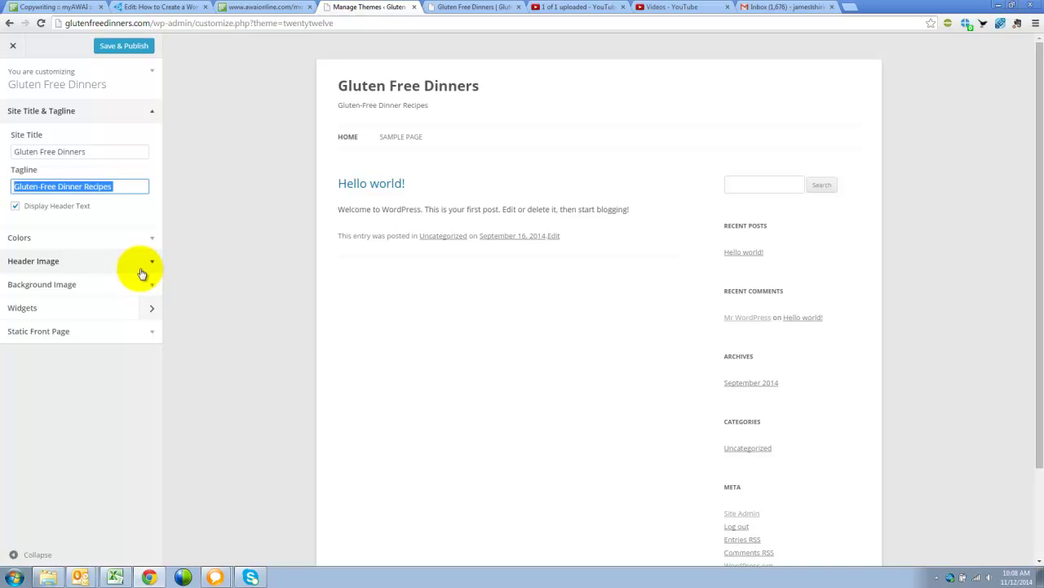
key("BackSpace")
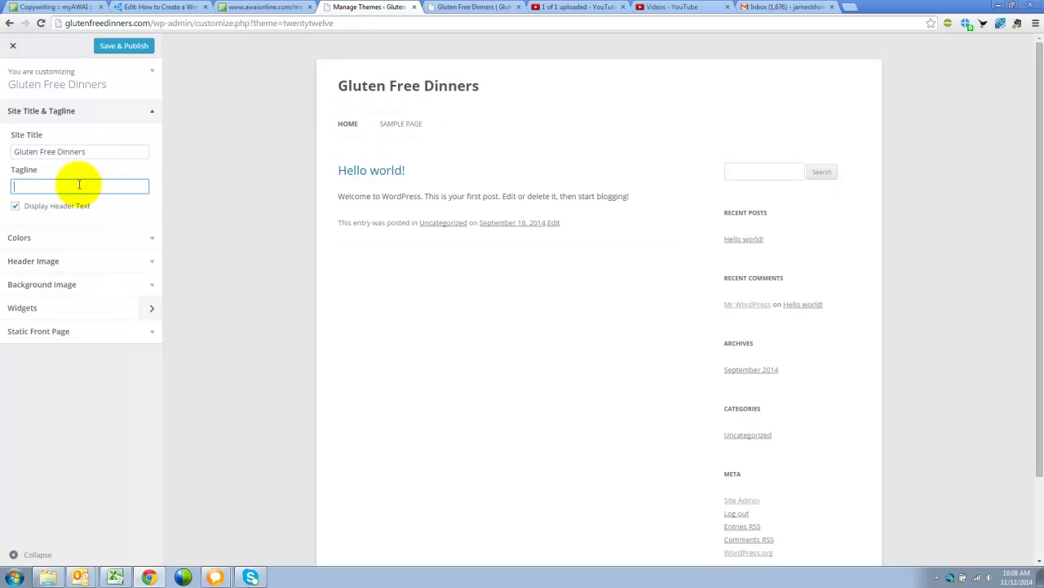
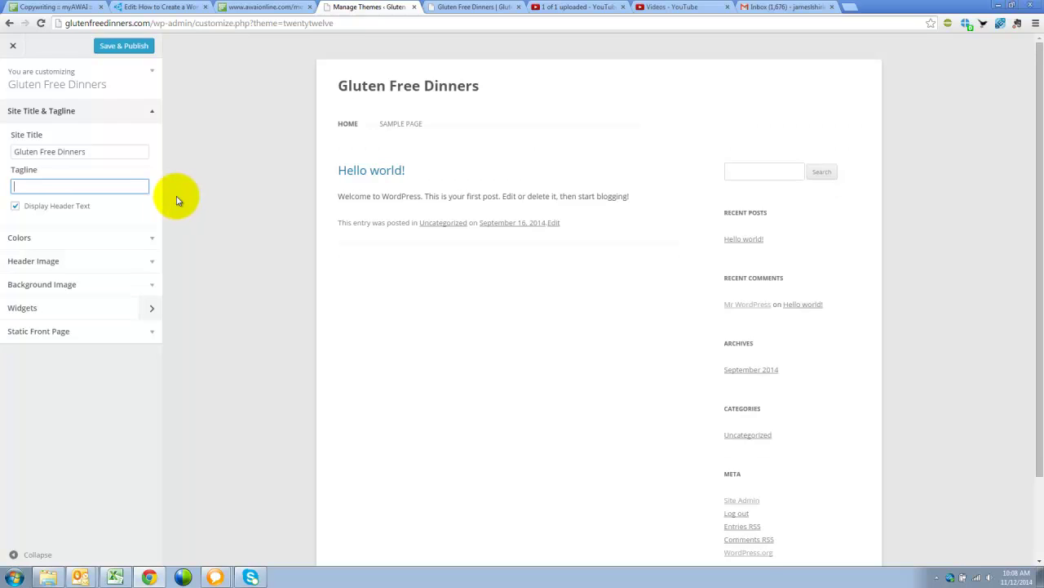
Step: Type the new tagline 'Gluten Free Dinner Recipes'
type("G")
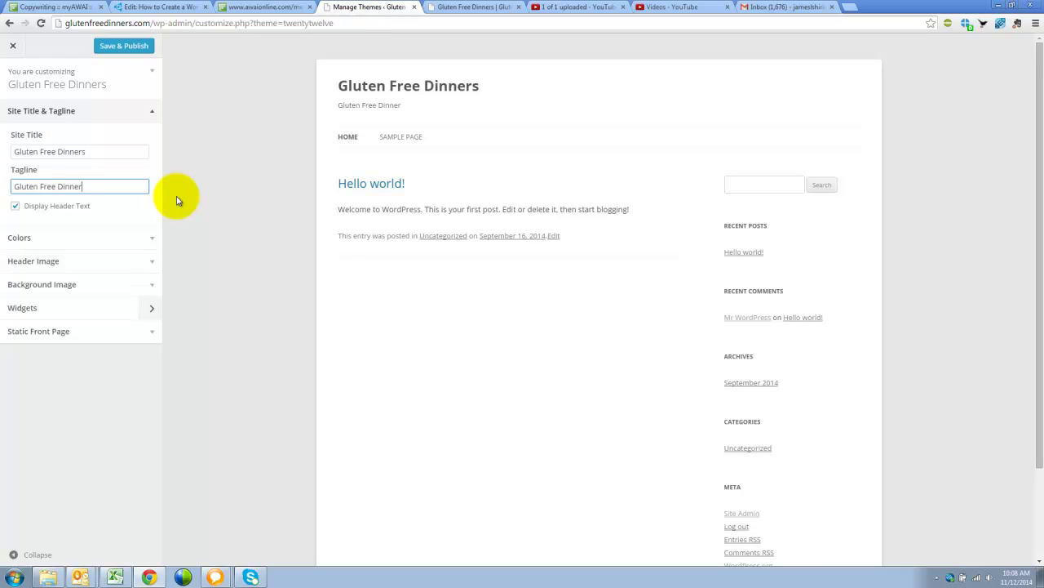
type("luten Free Dinner Recipe")
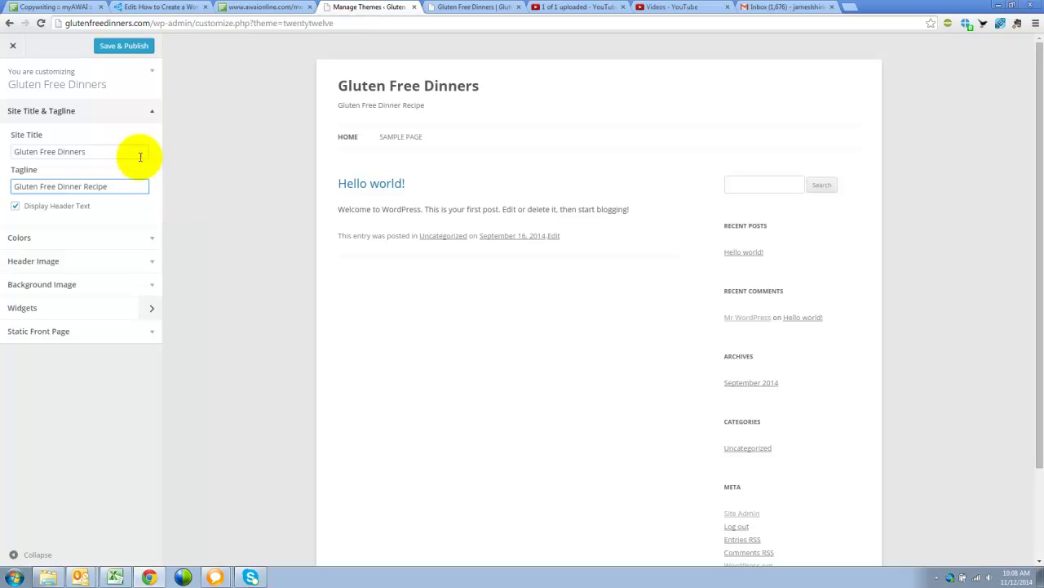
left_click(105, 150)
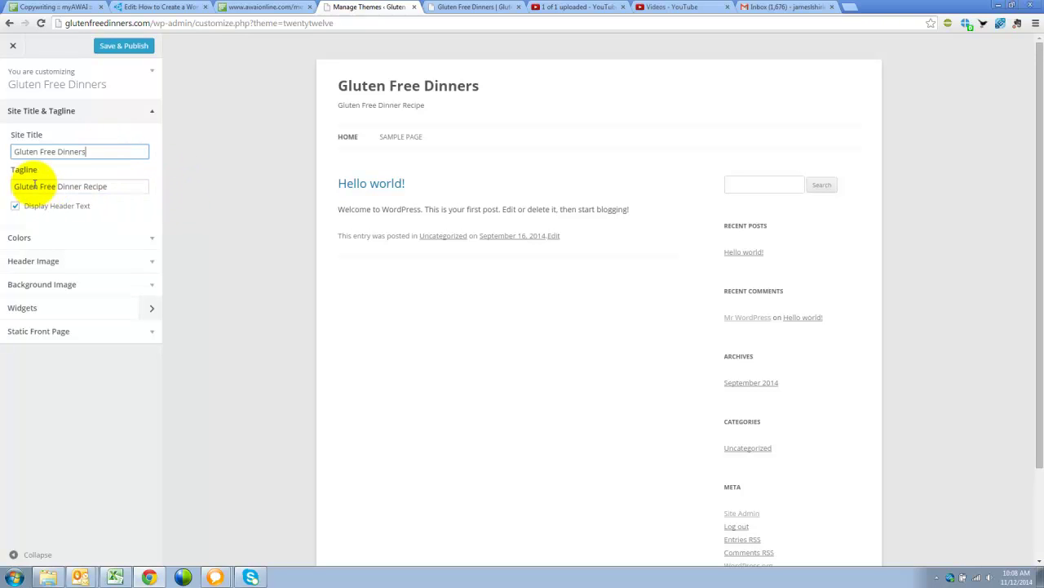
left_click(114, 186)
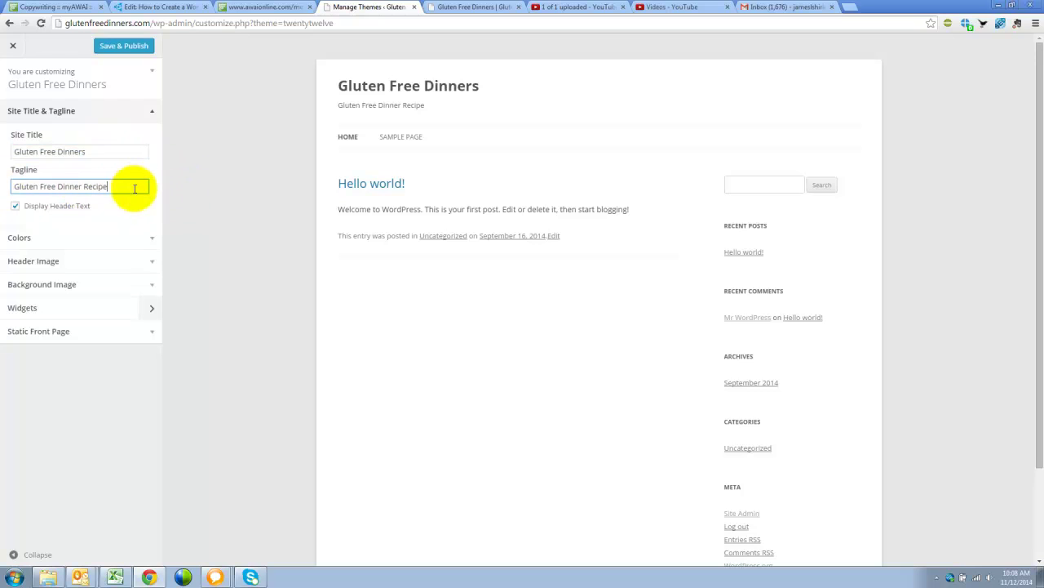
type("s")
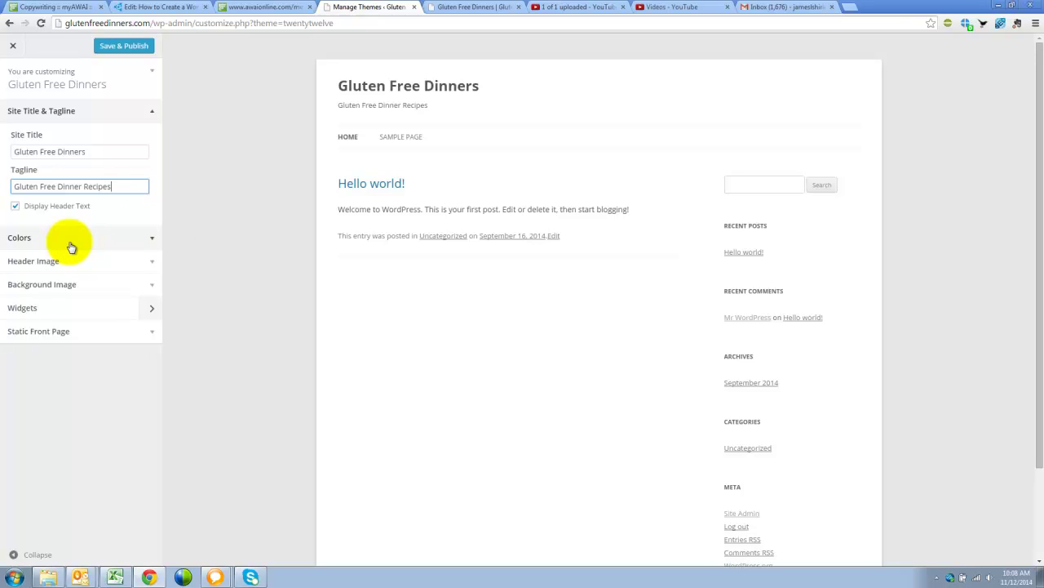
left_click(208, 246)
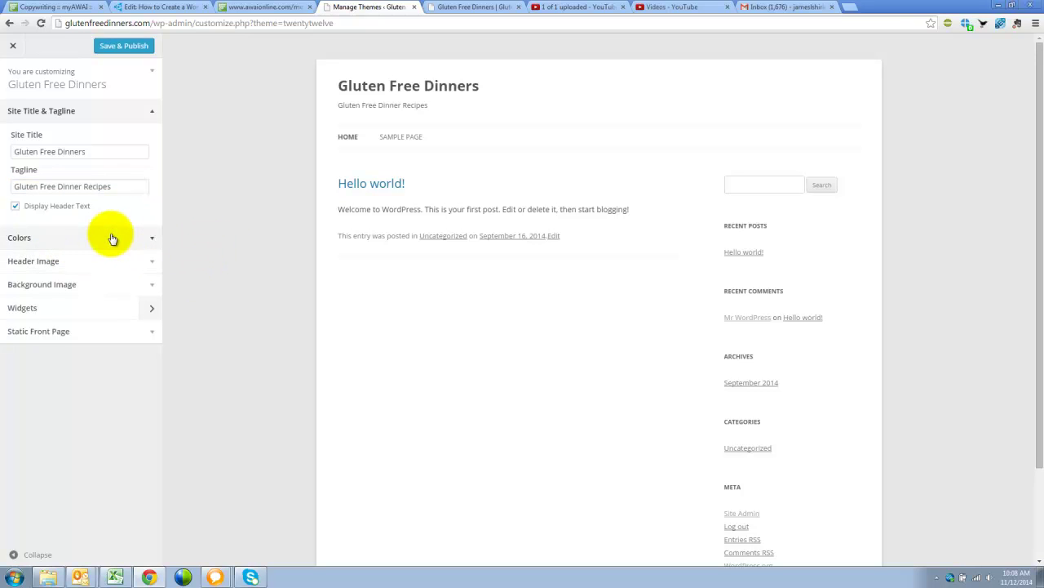
left_click(150, 263)
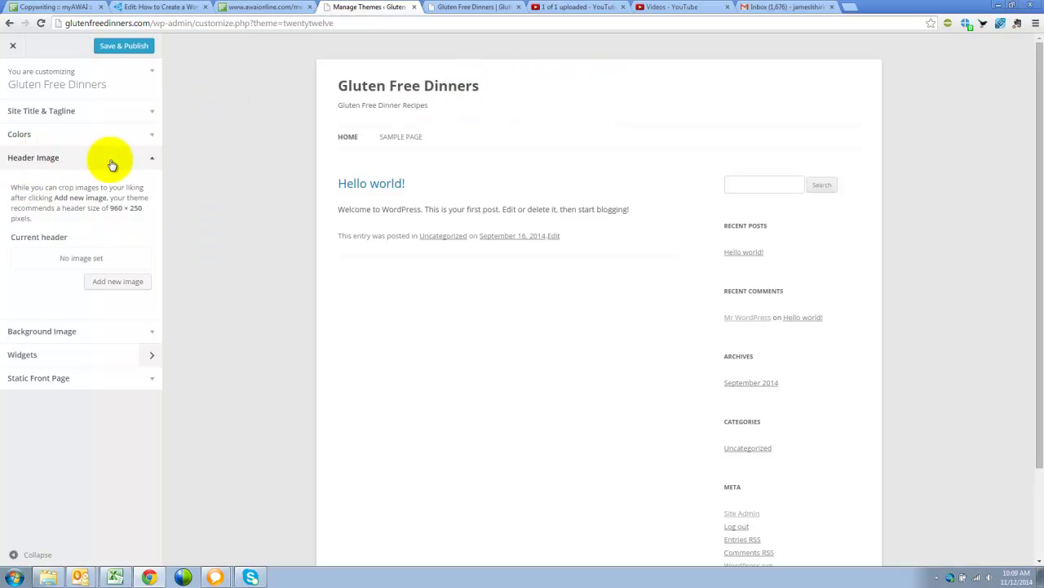
double_click(117, 207)
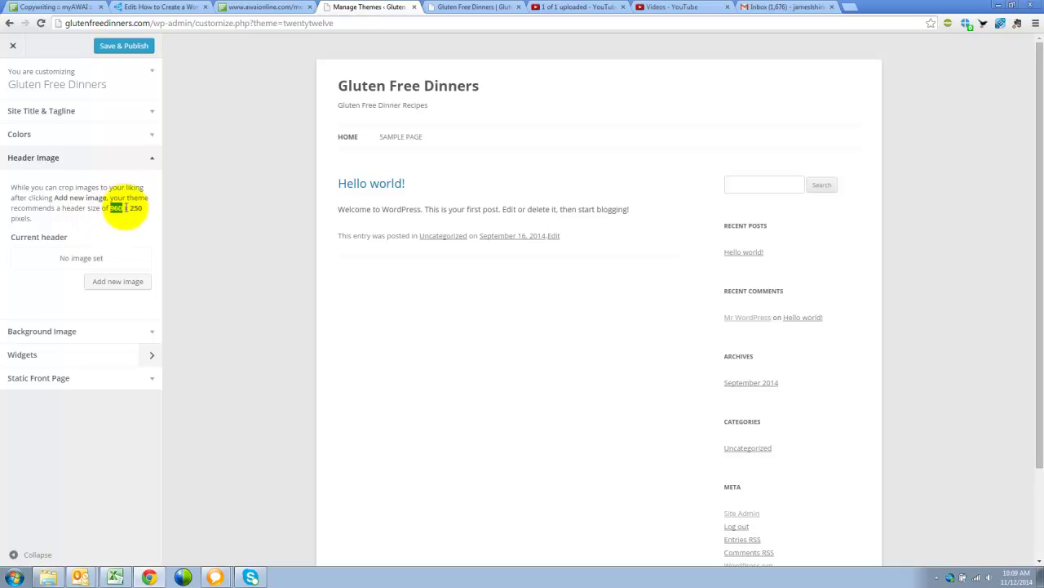
left_click_drag(120, 207, 151, 209)
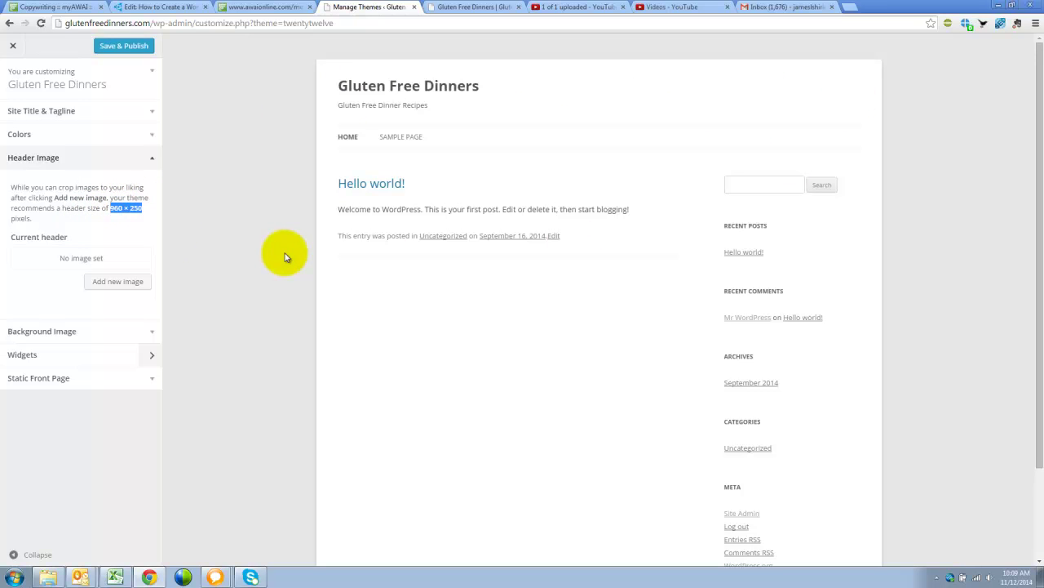
left_click(128, 240)
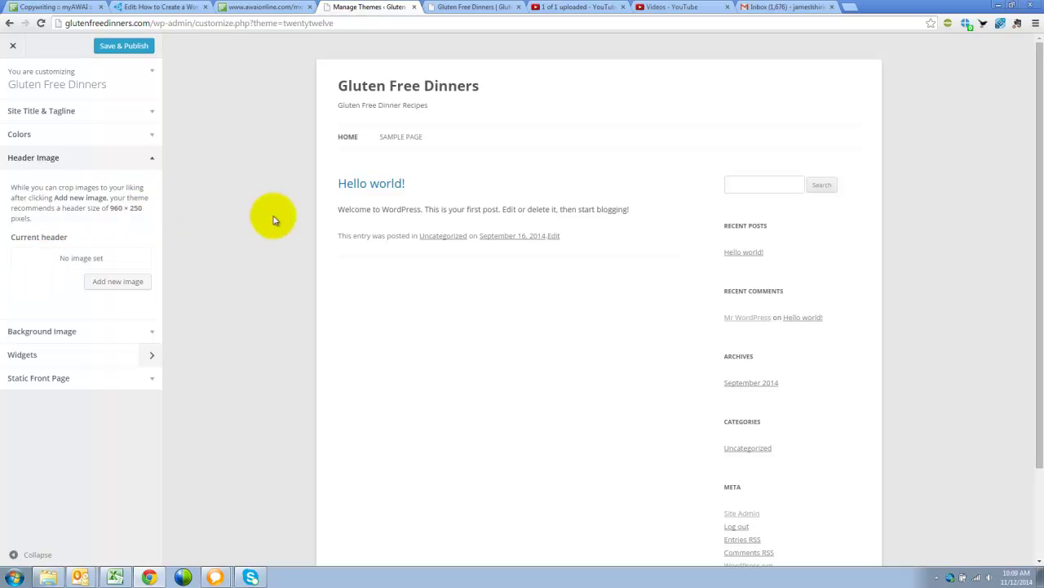
Step: Close the header image chooser without uploading, and exit the customizer, discarding changes
left_click(121, 284)
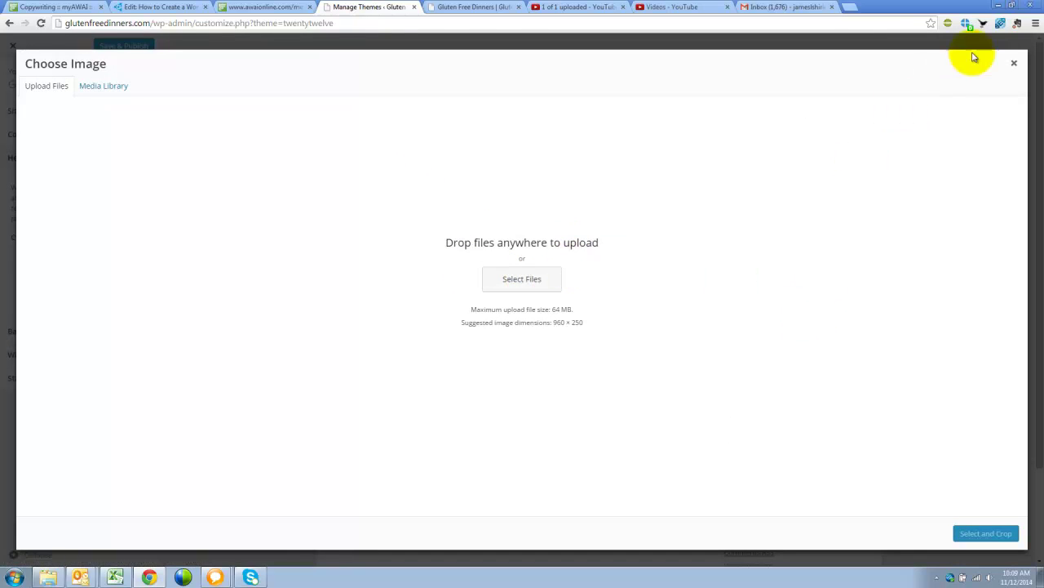
left_click(1014, 64)
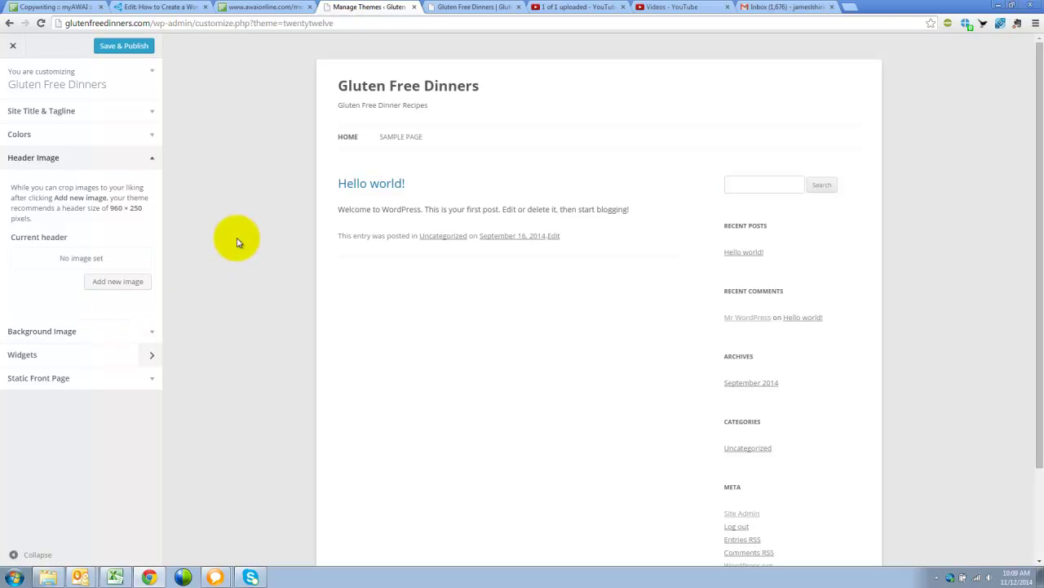
left_click(13, 46)
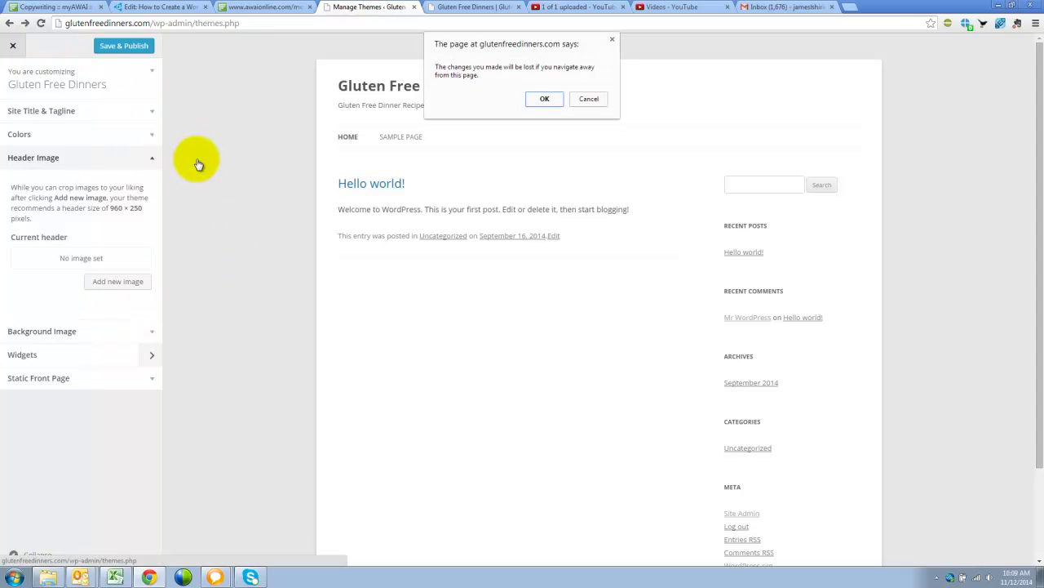
left_click(543, 98)
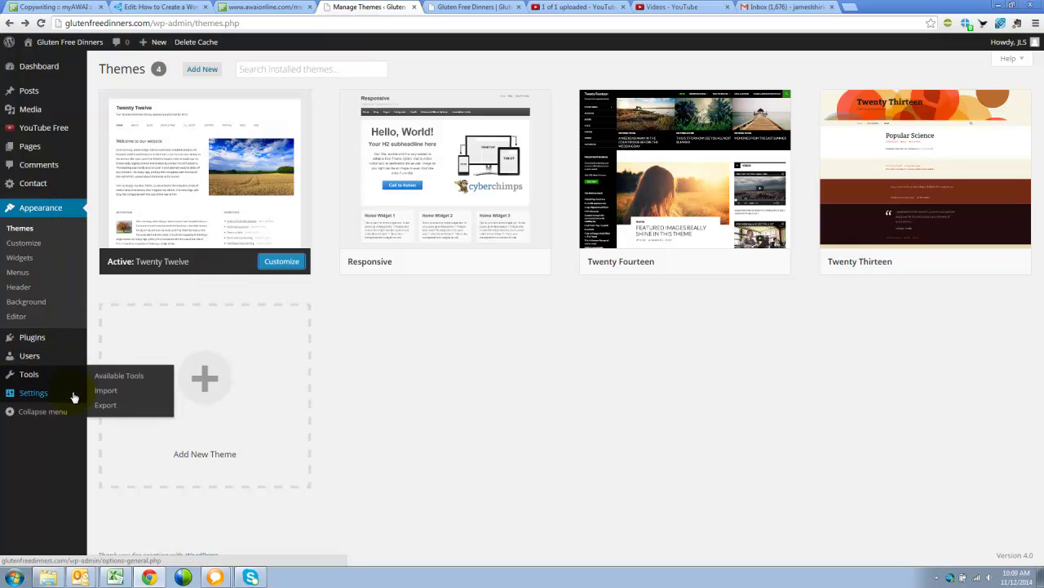
Step: In General Settings, switch the date format to custom and empty its field
mouse_move(60, 402)
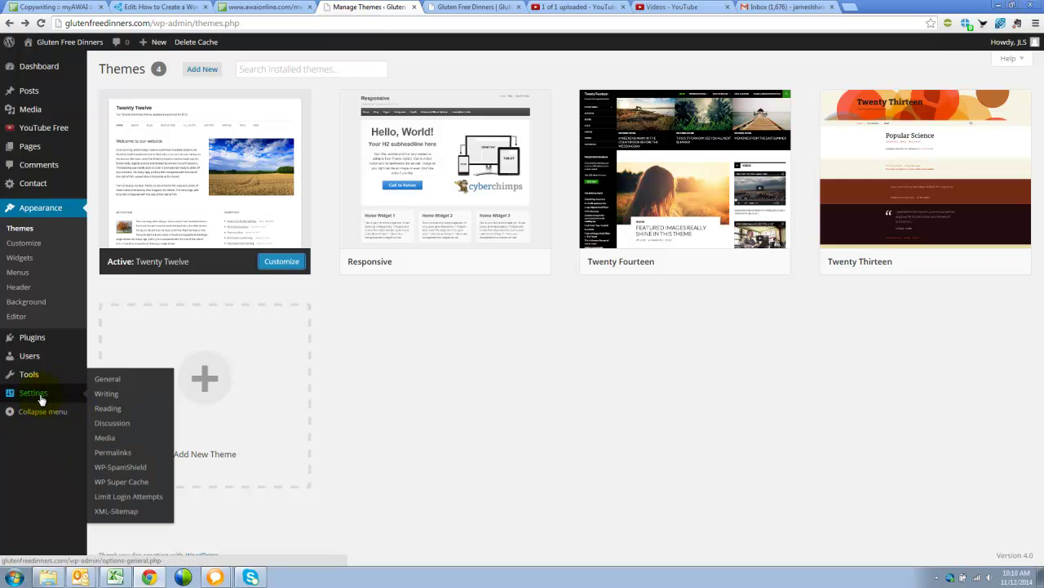
left_click(49, 400)
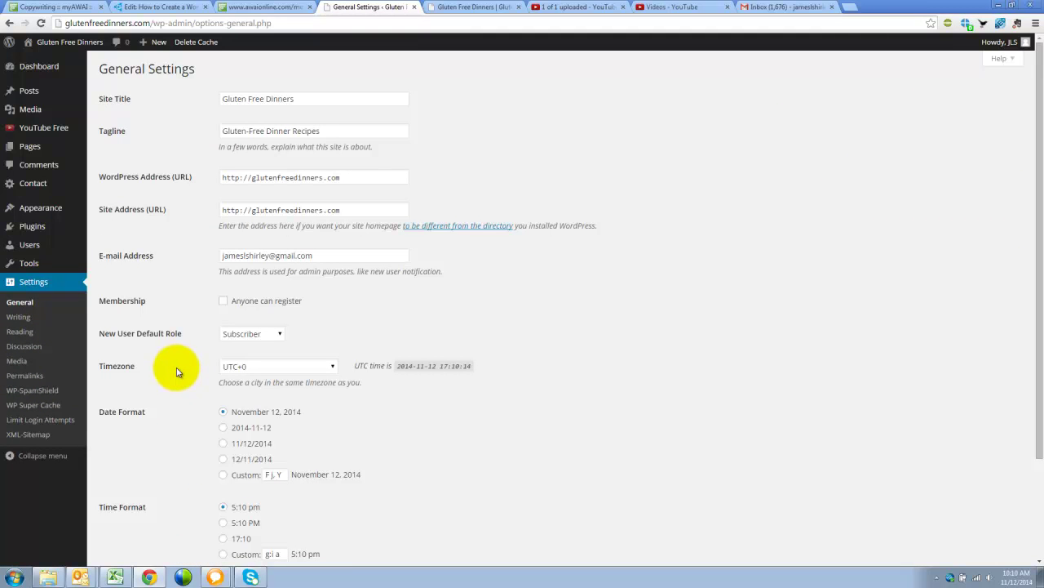
scroll(176, 373, "down", 3)
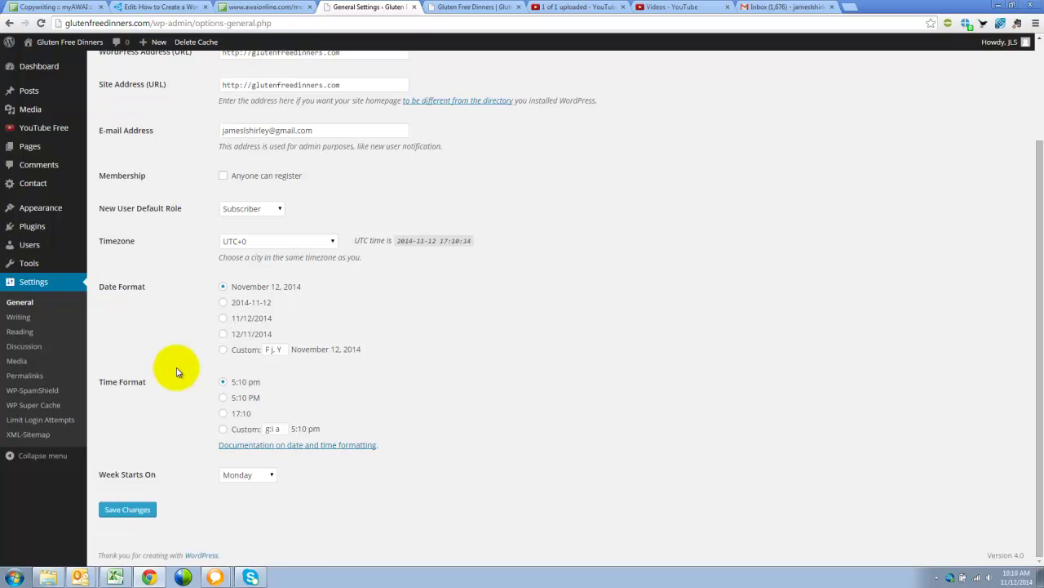
left_click(223, 349)
left_click_drag(280, 350, 260, 353)
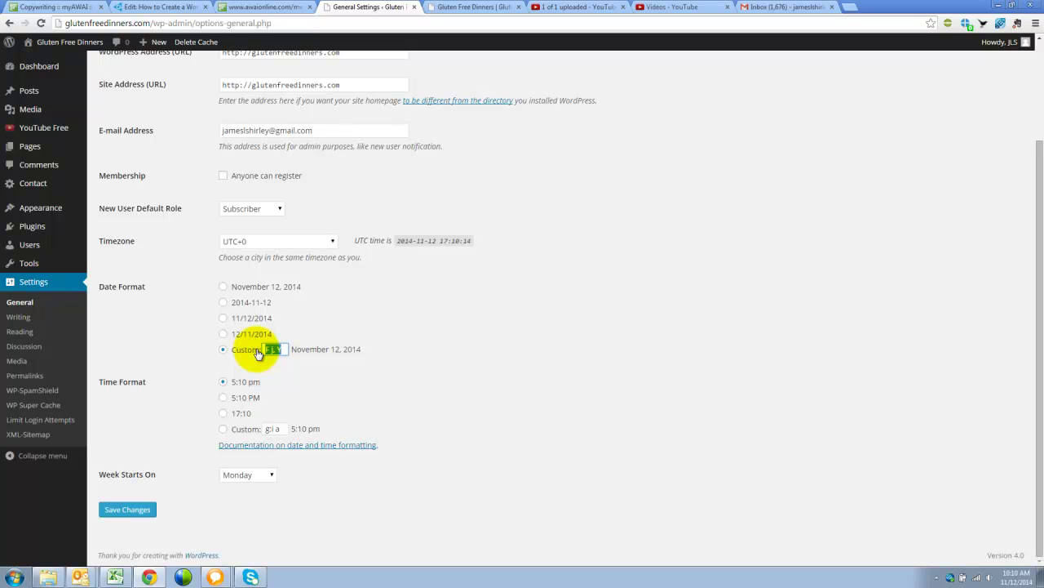
left_click(258, 353)
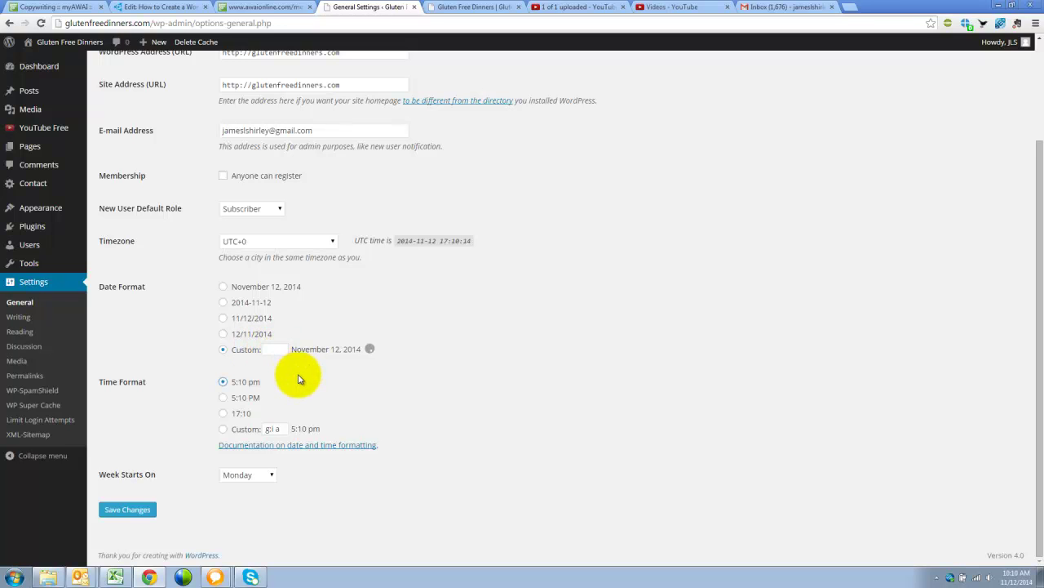
left_click_drag(284, 429, 262, 430)
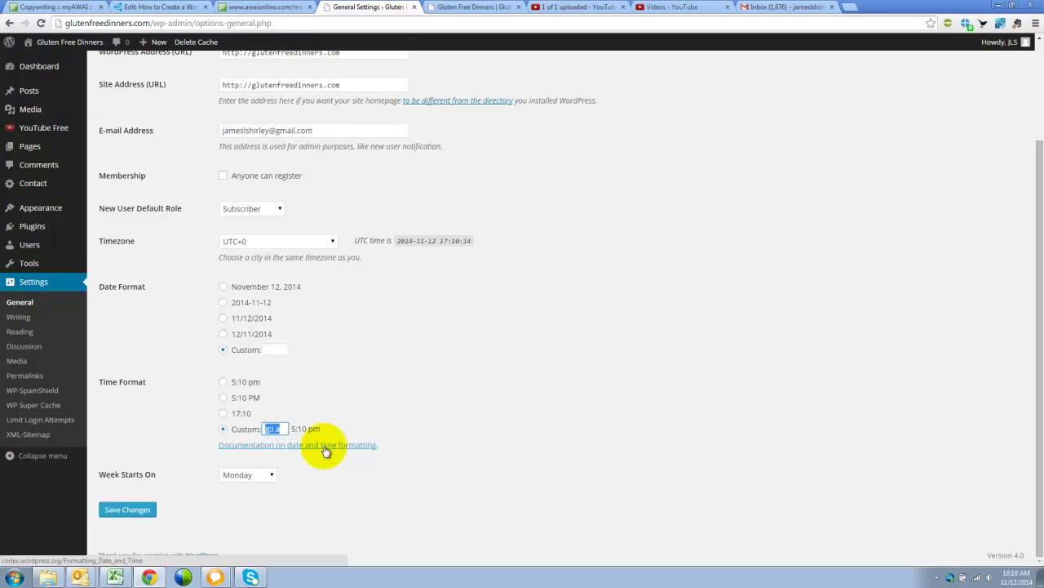
left_click(324, 449)
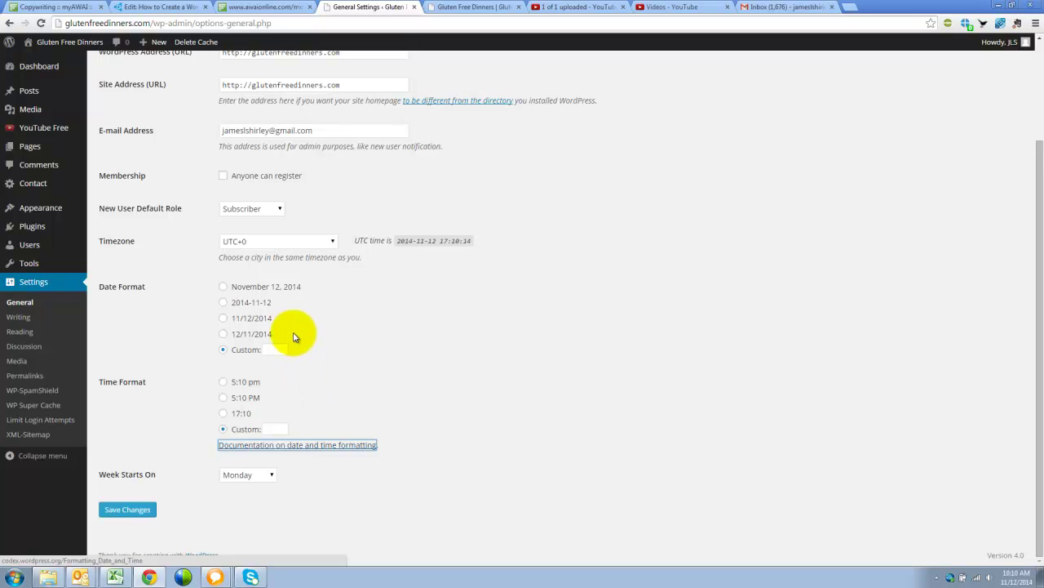
Step: Leave the custom date format blank, choose the 5:10 PM time format, and save
left_click(272, 286)
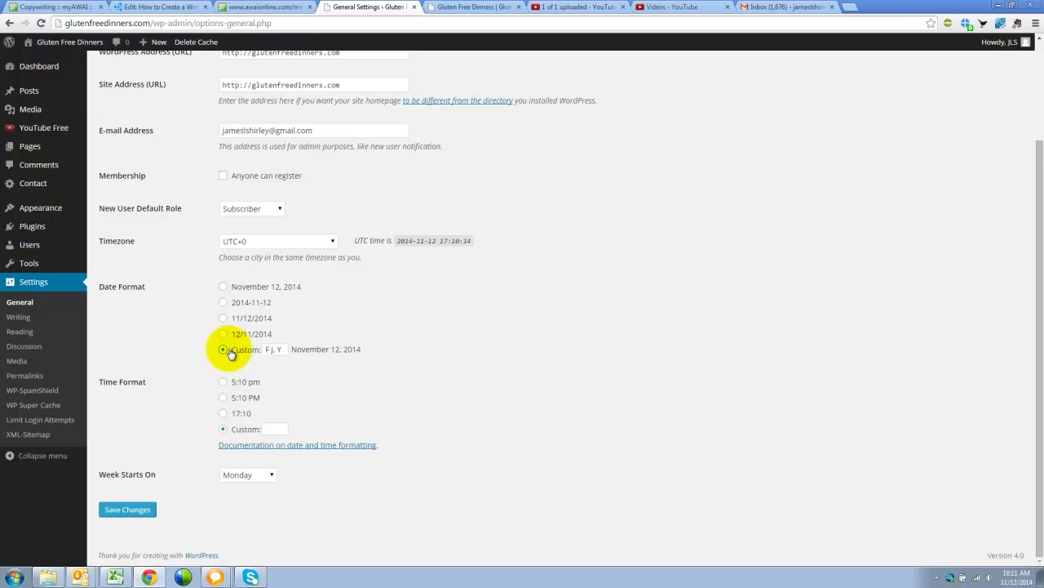
triple_click(282, 351)
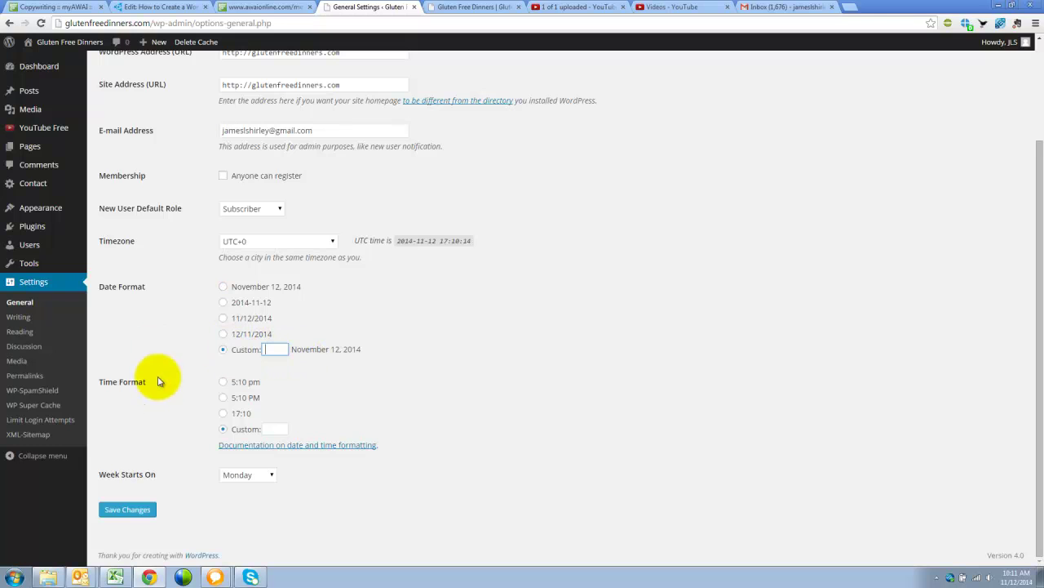
left_click(190, 427)
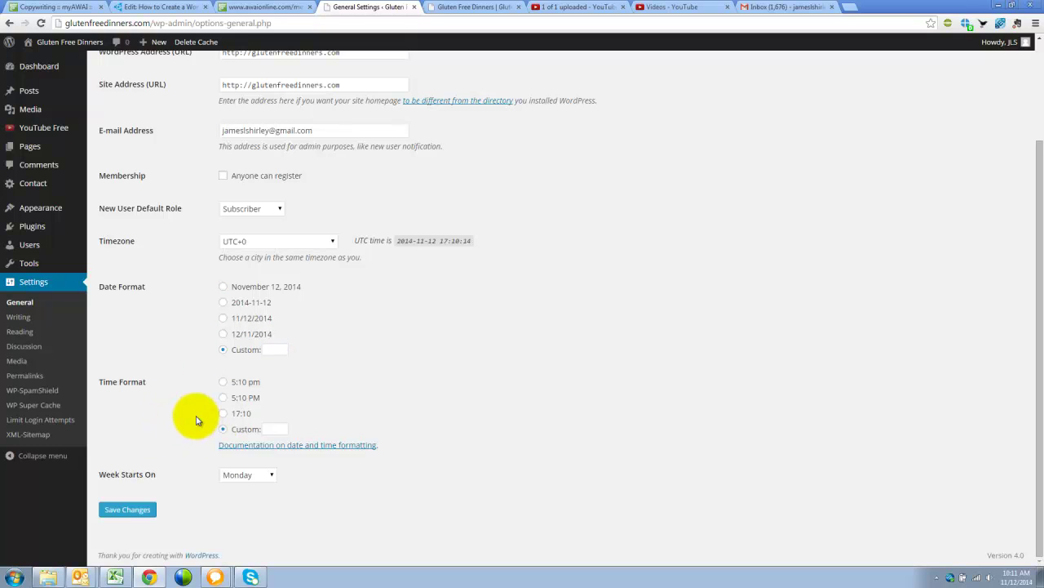
left_click(223, 397)
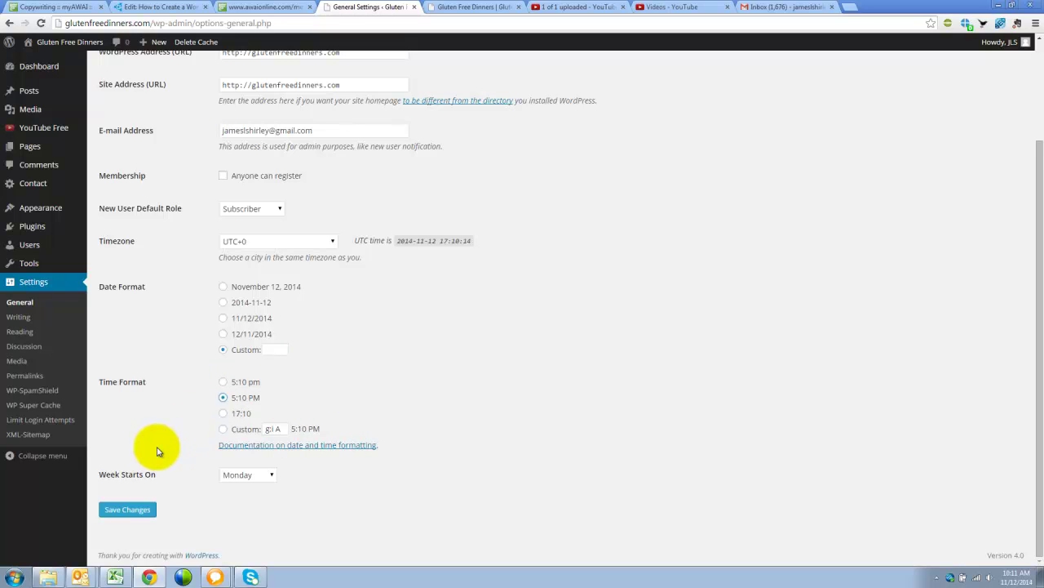
left_click(122, 509)
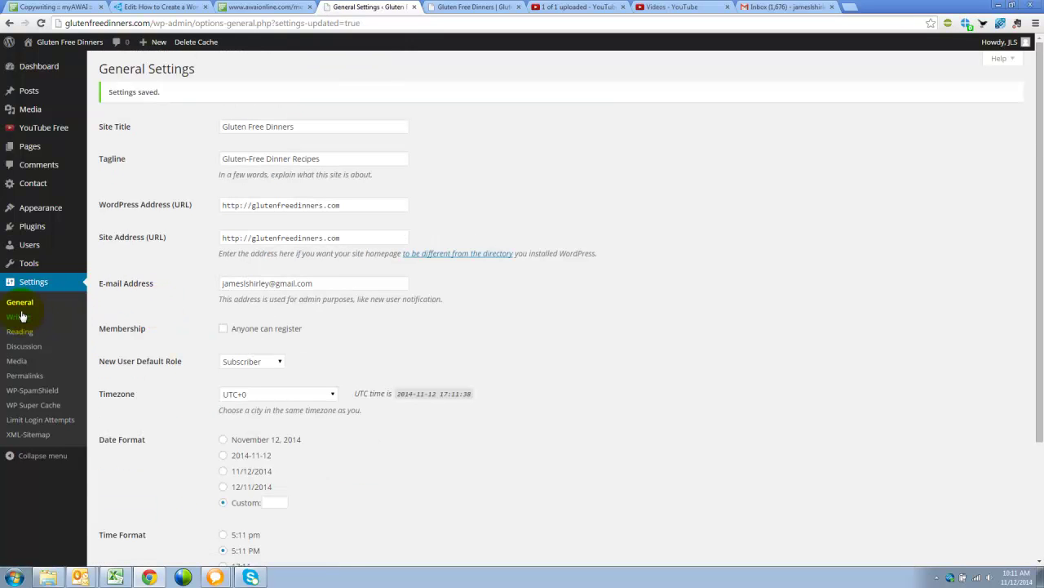
Step: Leave the Writing default post category as Uncategorized and go to Reading Settings
left_click(20, 317)
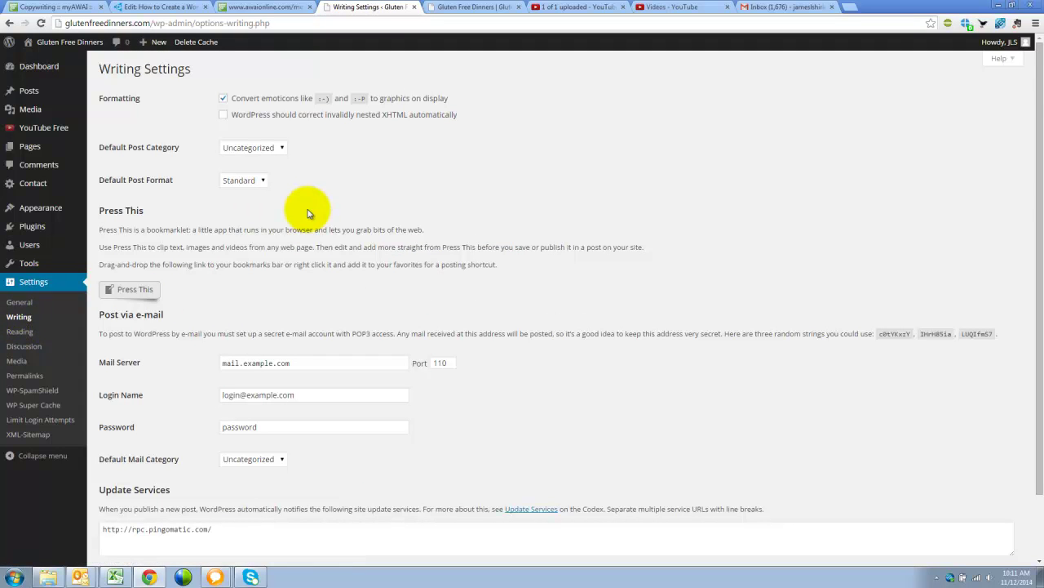
scroll(322, 253, "down", 2)
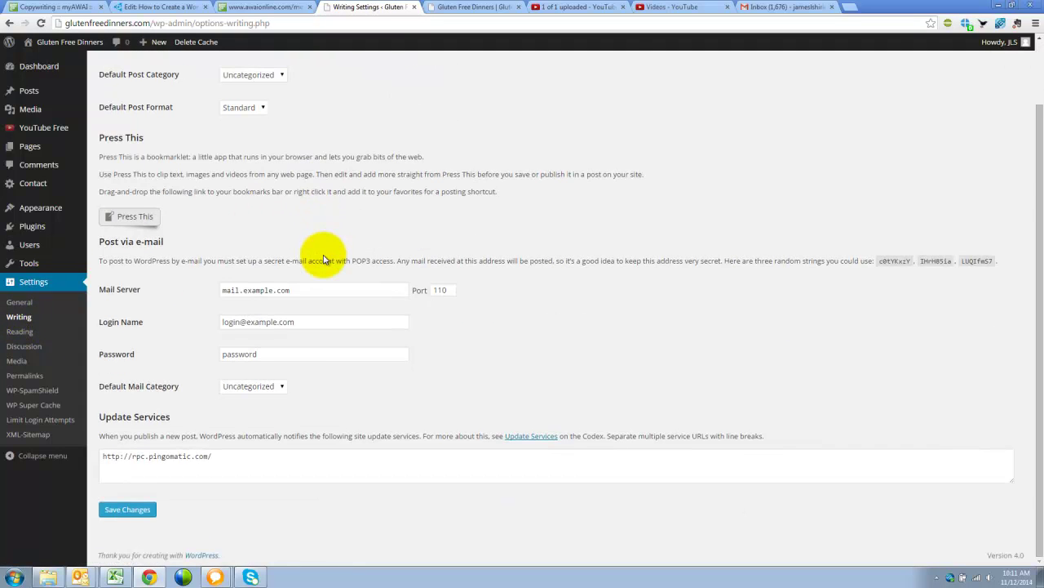
scroll(310, 257, "up", 2)
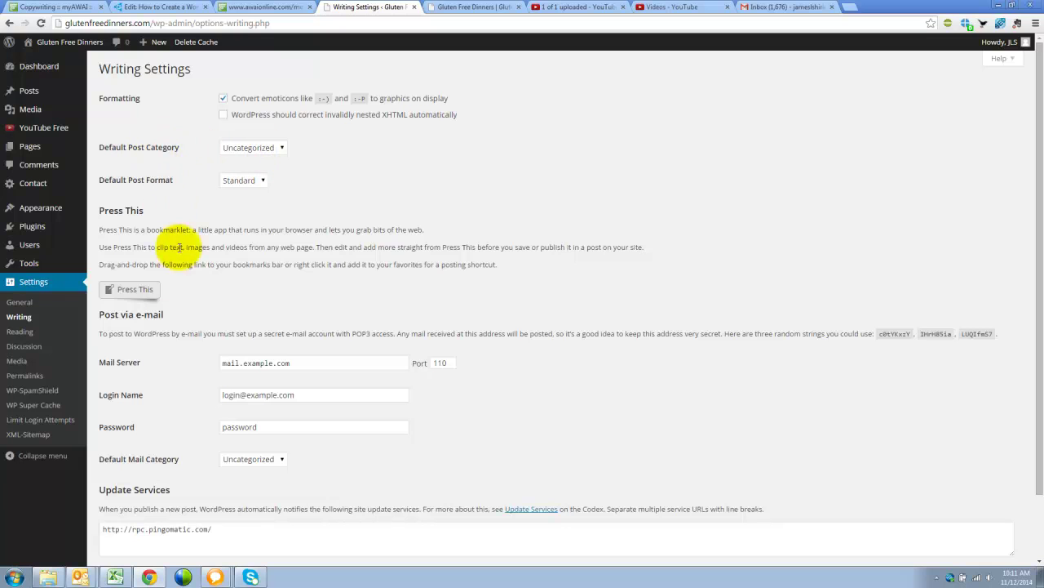
left_click(271, 153)
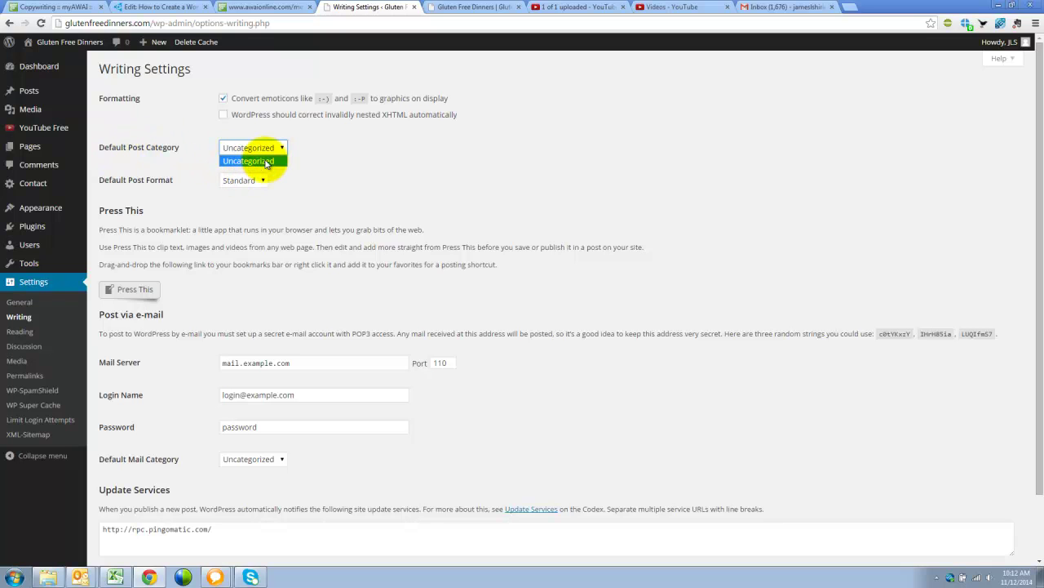
left_click(187, 147)
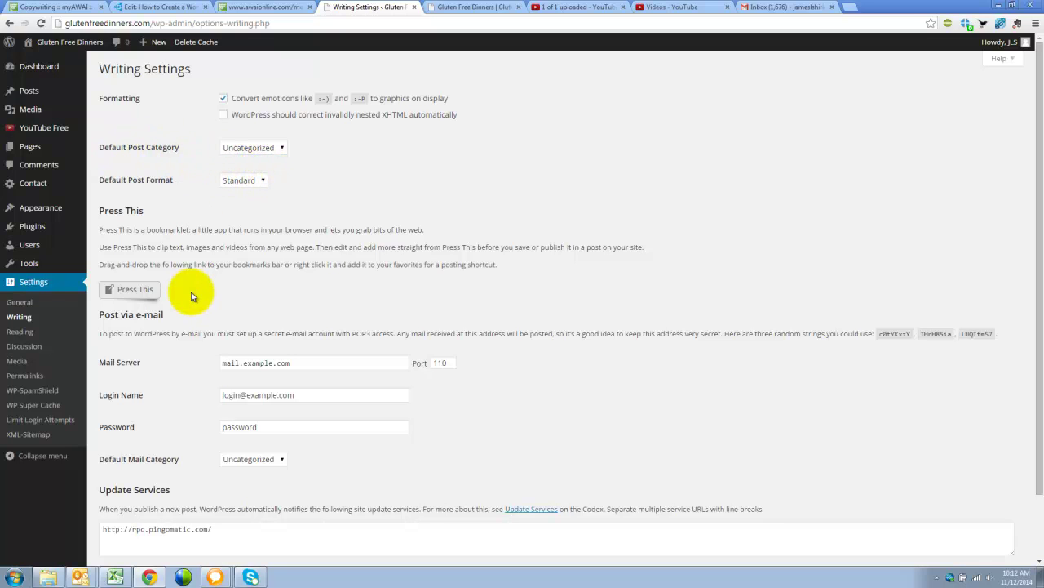
left_click(32, 332)
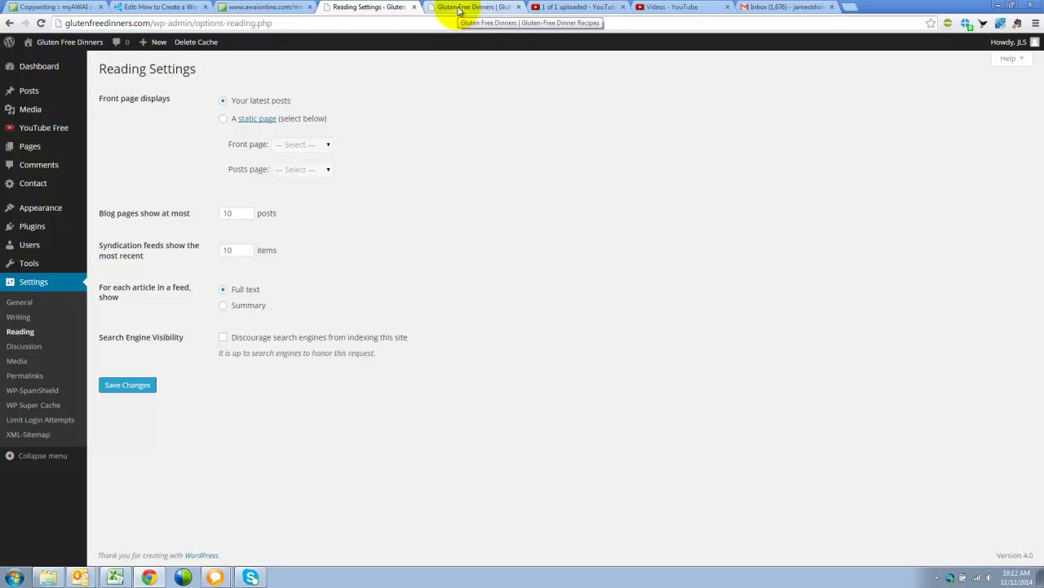
Step: After viewing the live homepage, set a static front page of Sample Page and save
left_click(457, 8)
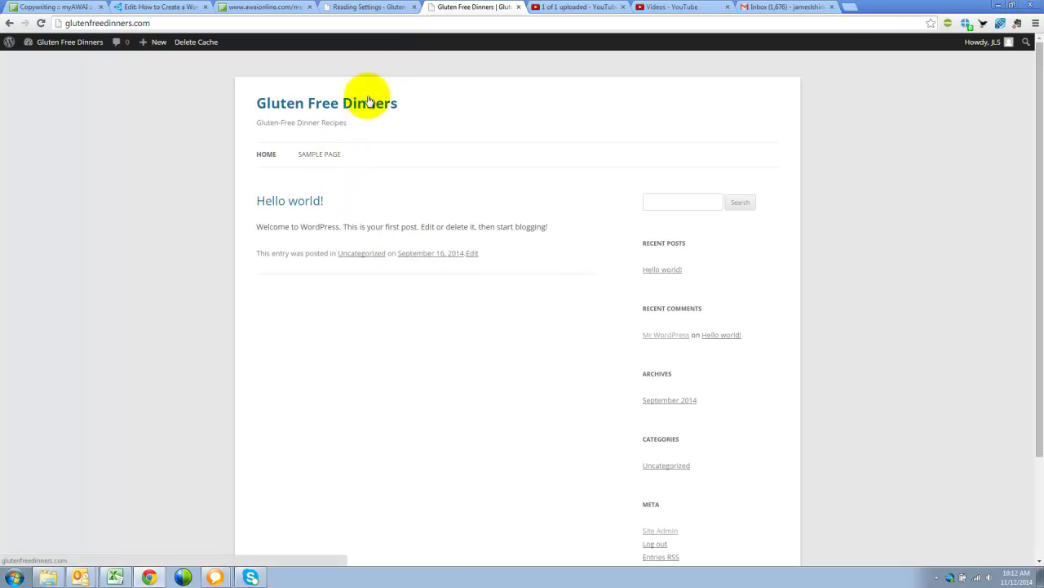
left_click(378, 9)
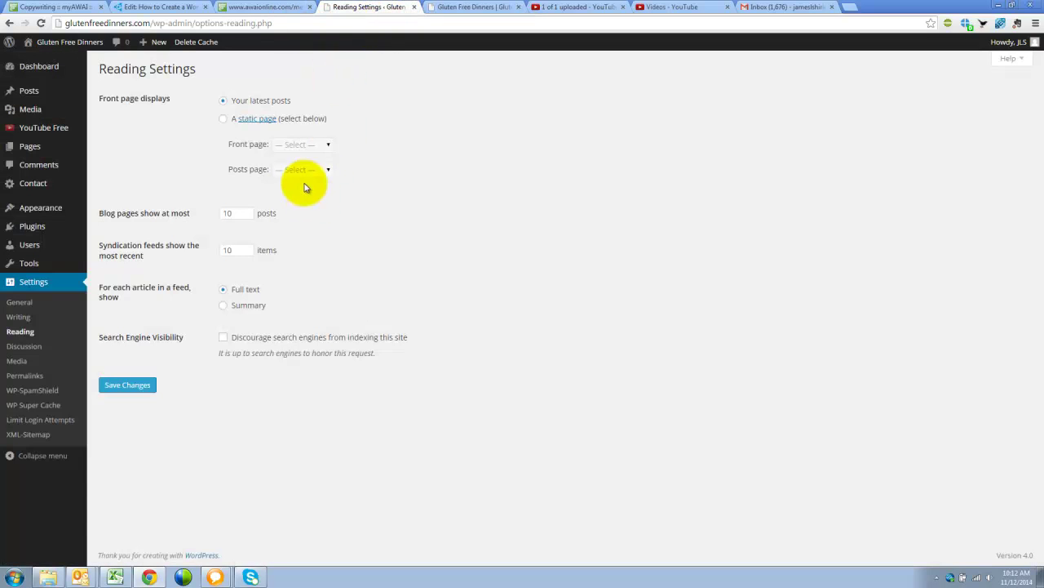
left_click(224, 120)
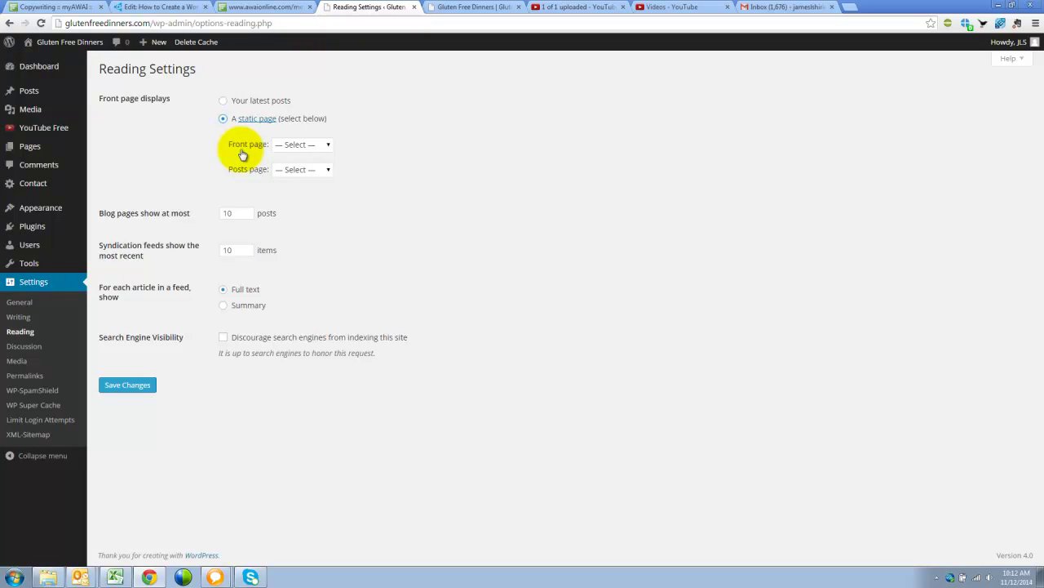
left_click(325, 144)
left_click(315, 168)
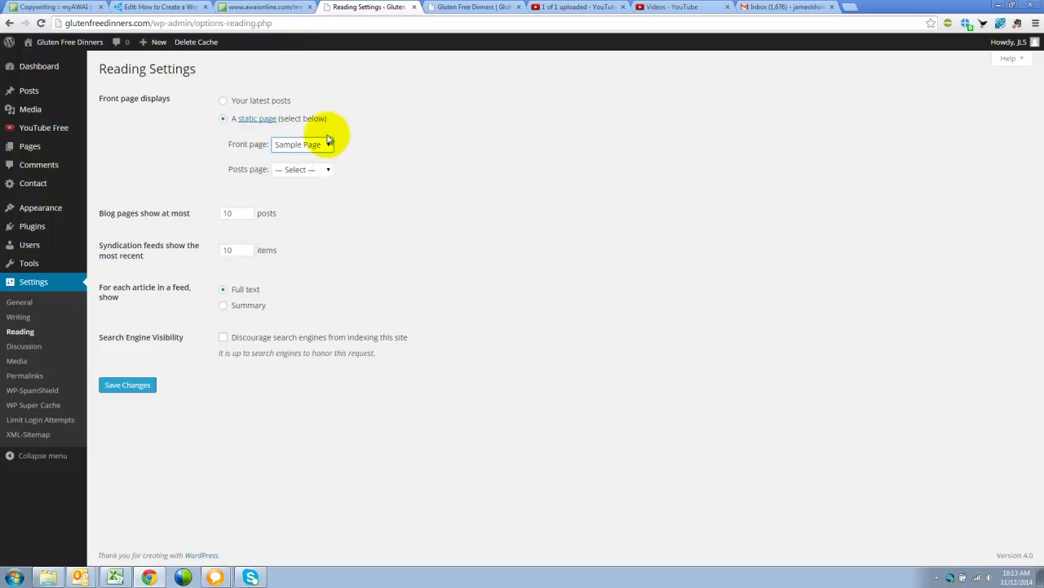
left_click(279, 148)
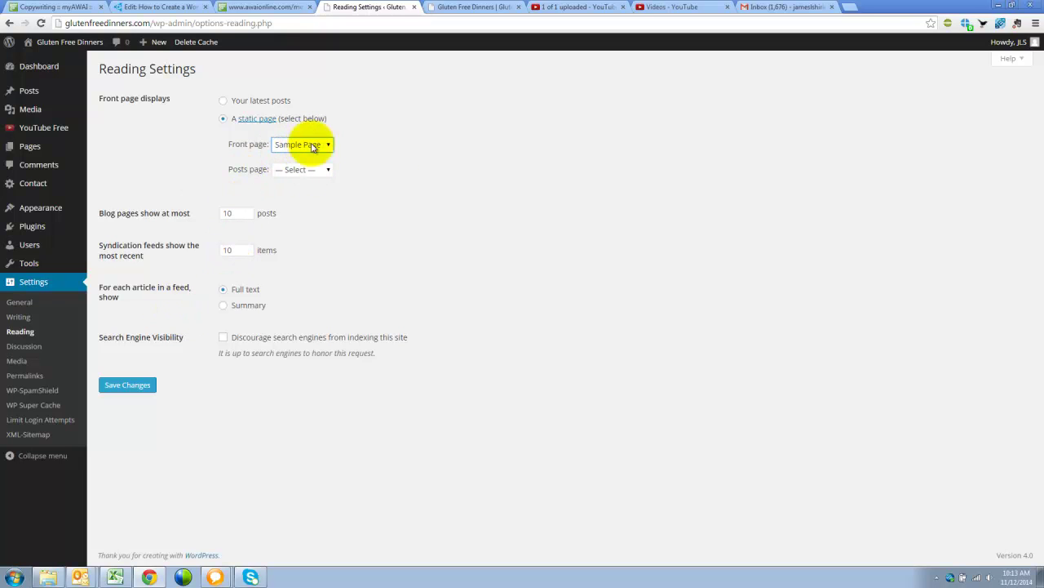
left_click(328, 144)
left_click(327, 169)
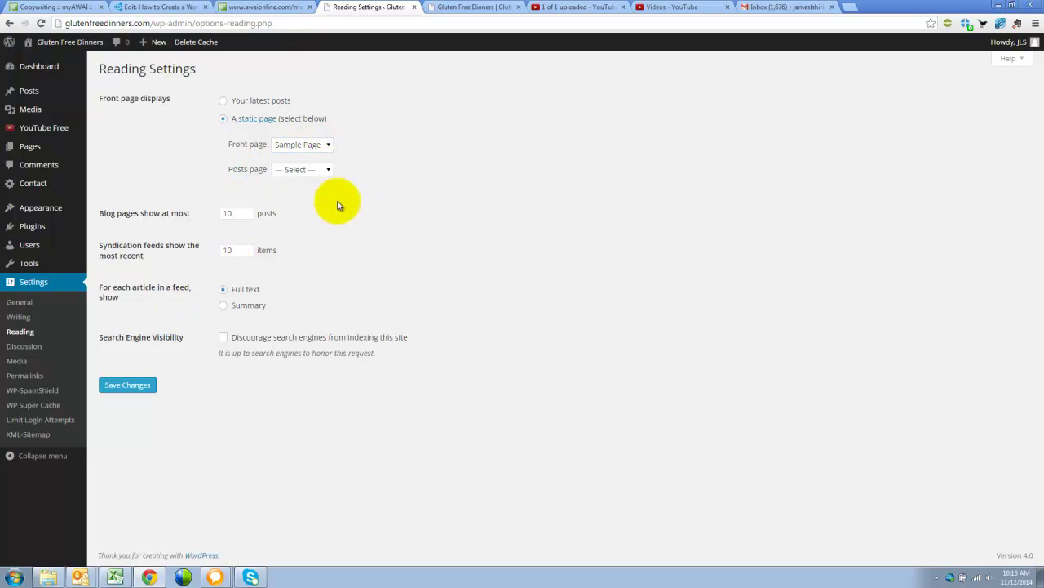
left_click(207, 324)
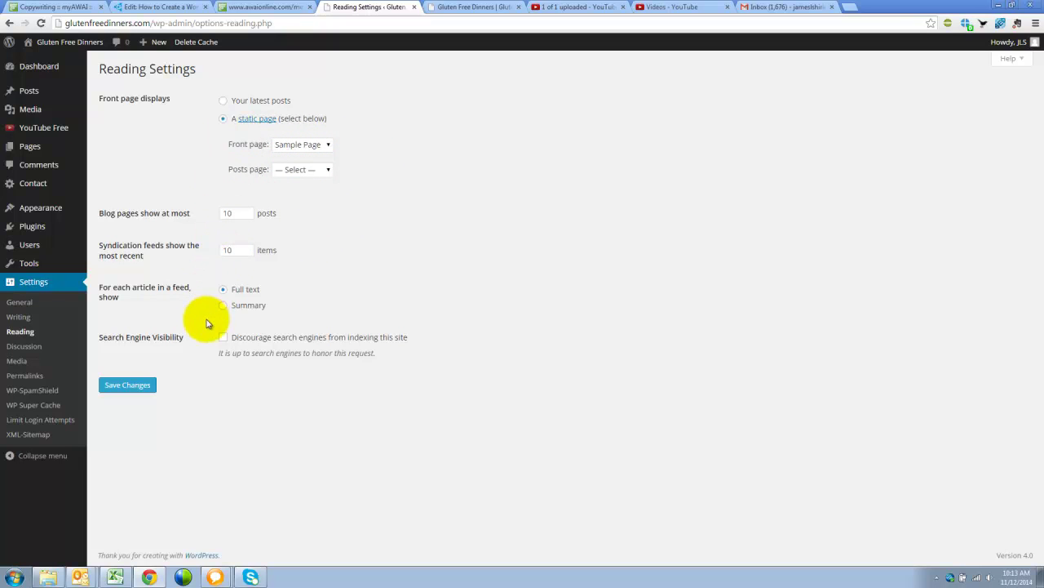
left_click(132, 393)
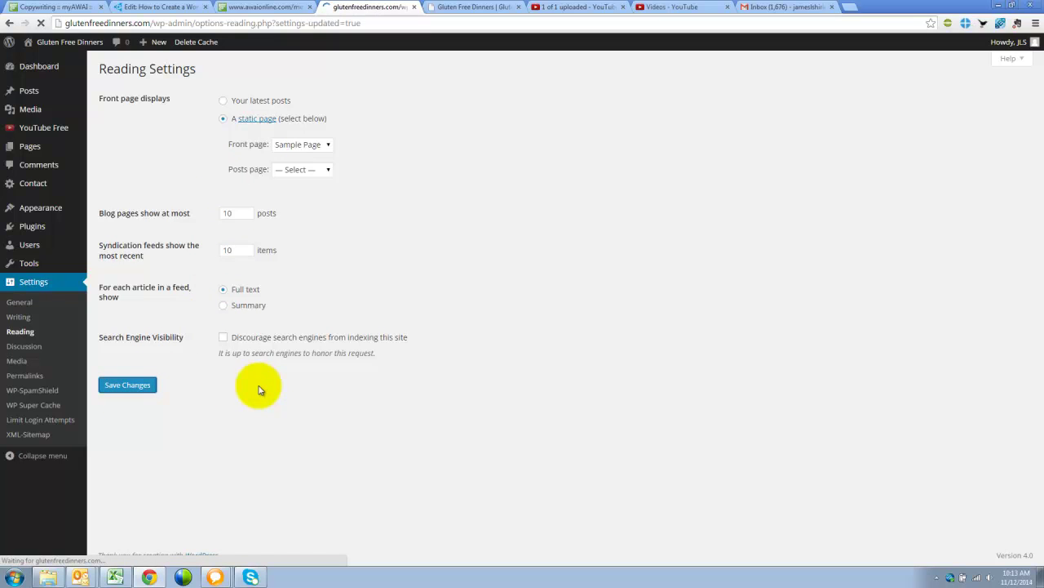
Step: Allow comments on new articles, e-mail on every comment, disable avatars, and save Discussion settings
left_click(10, 347)
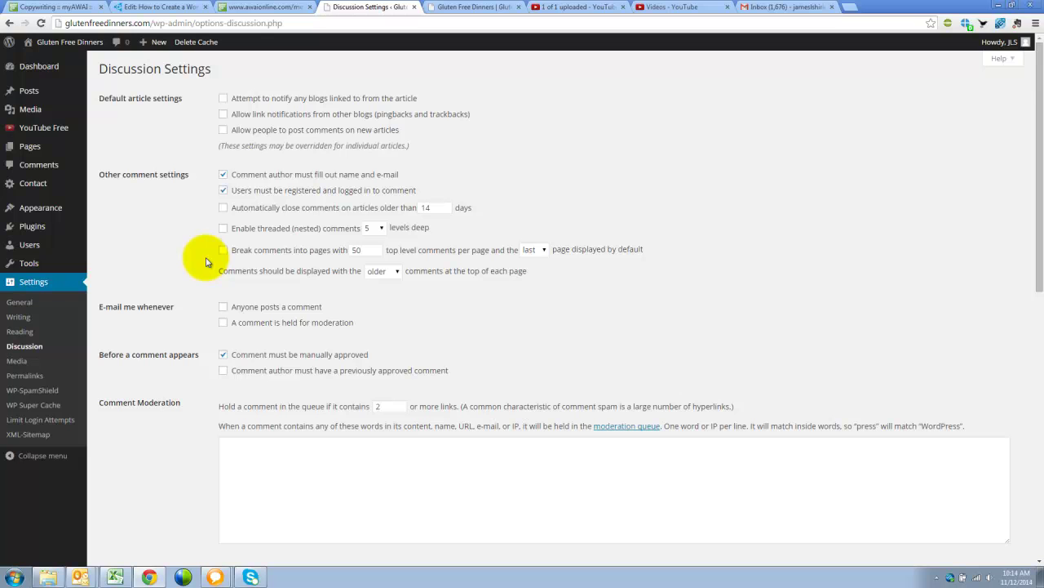
left_click(223, 129)
scroll(173, 266, "down", 1)
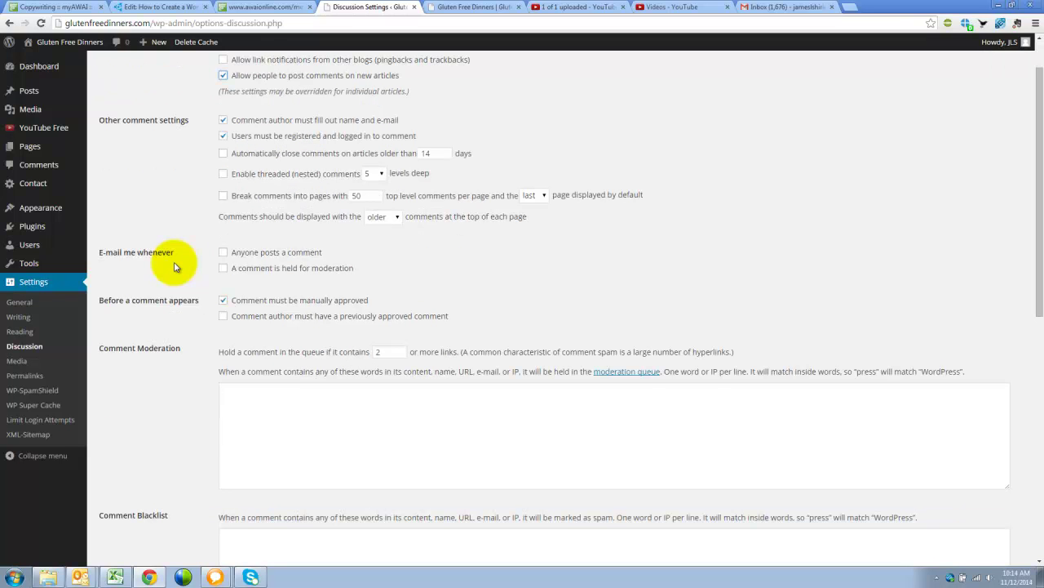
left_click(225, 254)
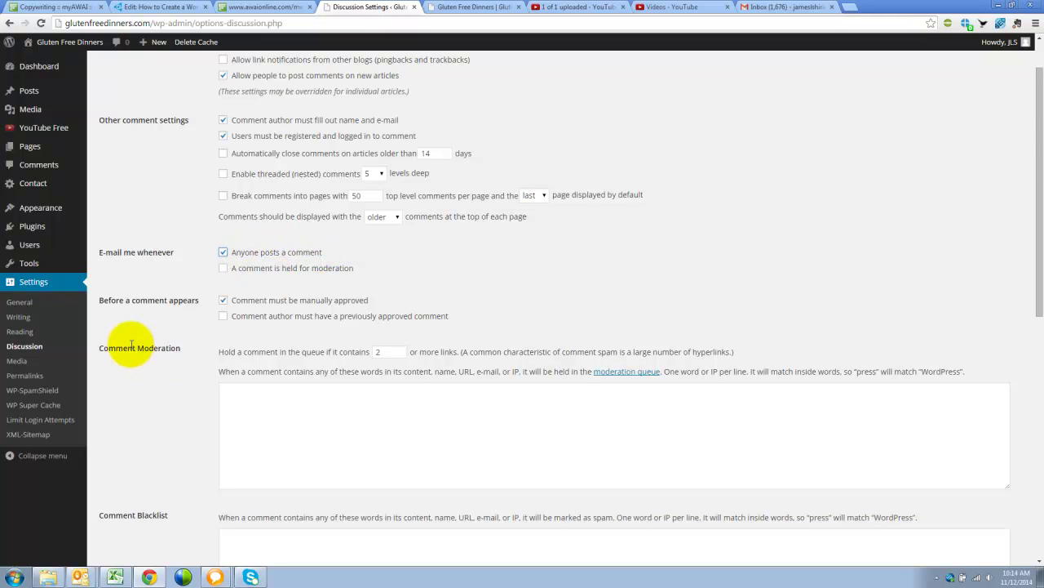
scroll(130, 345, "down", 3)
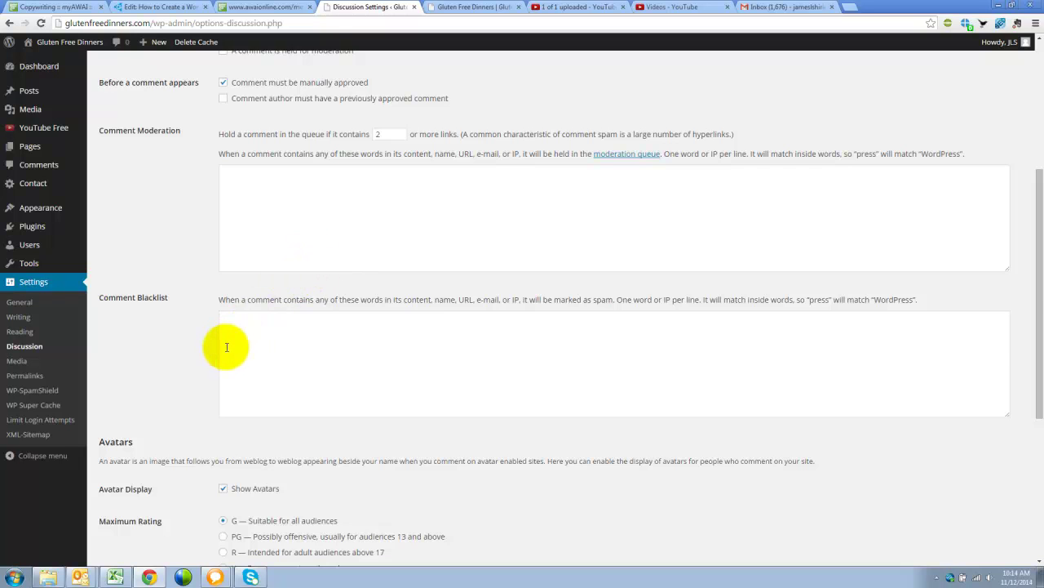
scroll(227, 347, "down", 3)
left_click(225, 219)
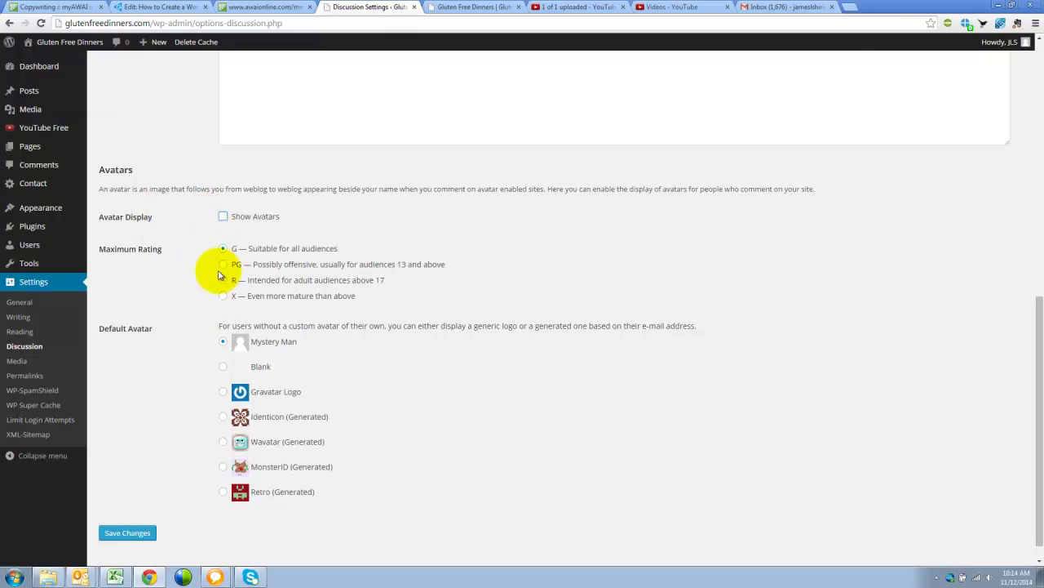
left_click(127, 535)
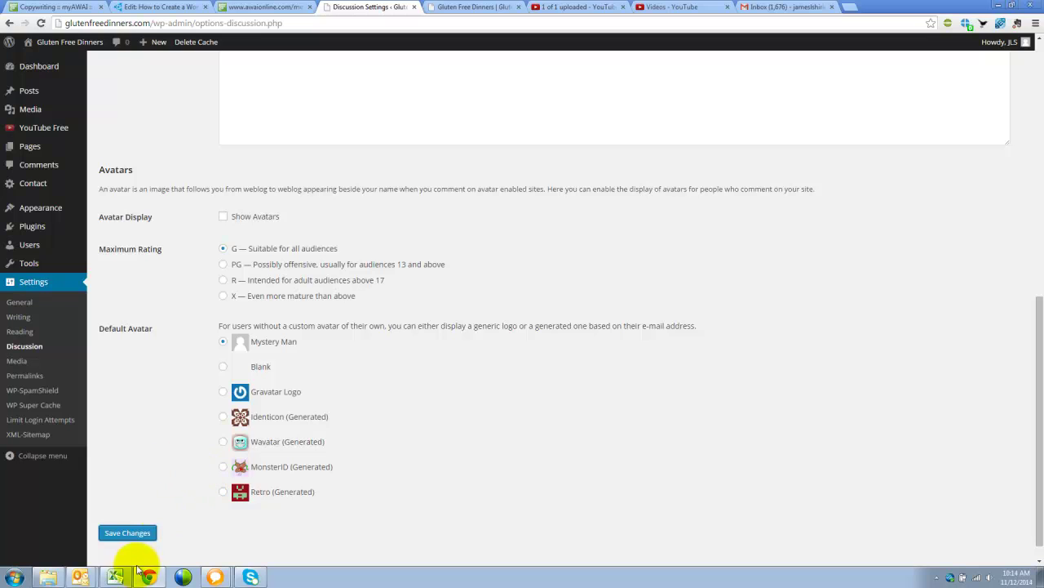
left_click(132, 533)
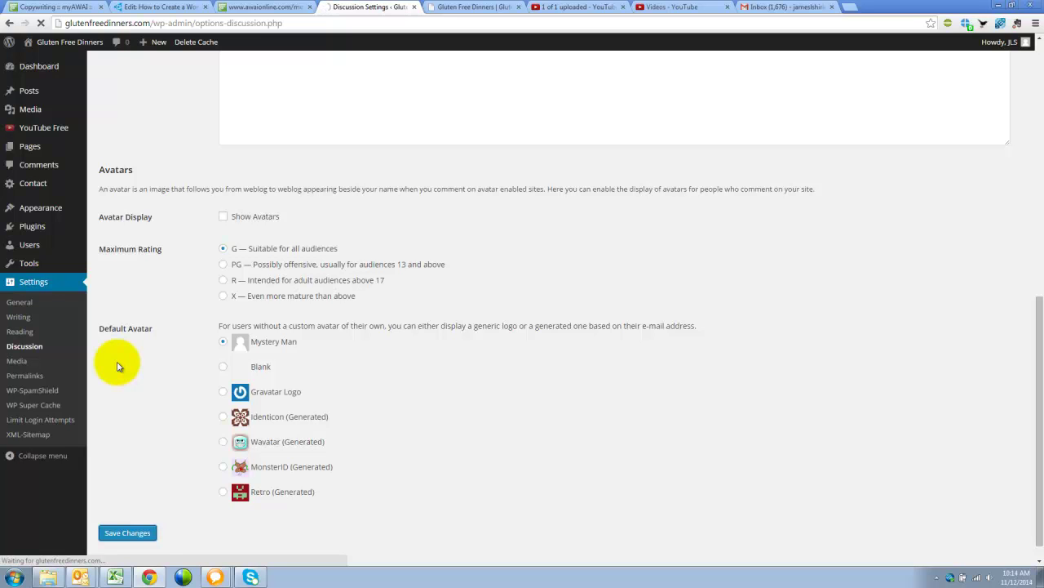
left_click(23, 377)
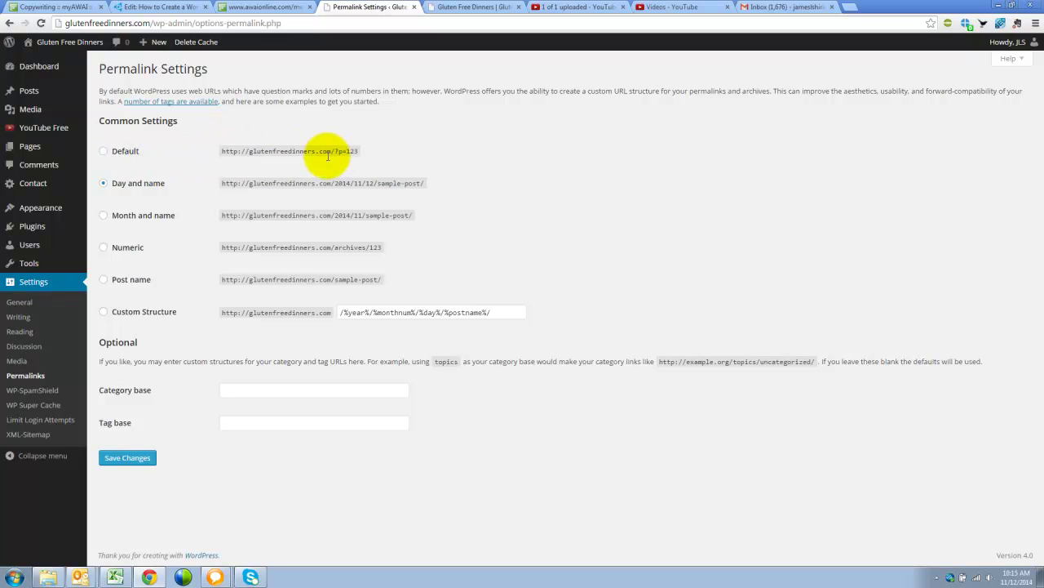
Step: Choose the Post name permalink structure (/%postname%/) and save it
left_click_drag(366, 154, 331, 154)
left_click_drag(425, 183, 336, 184)
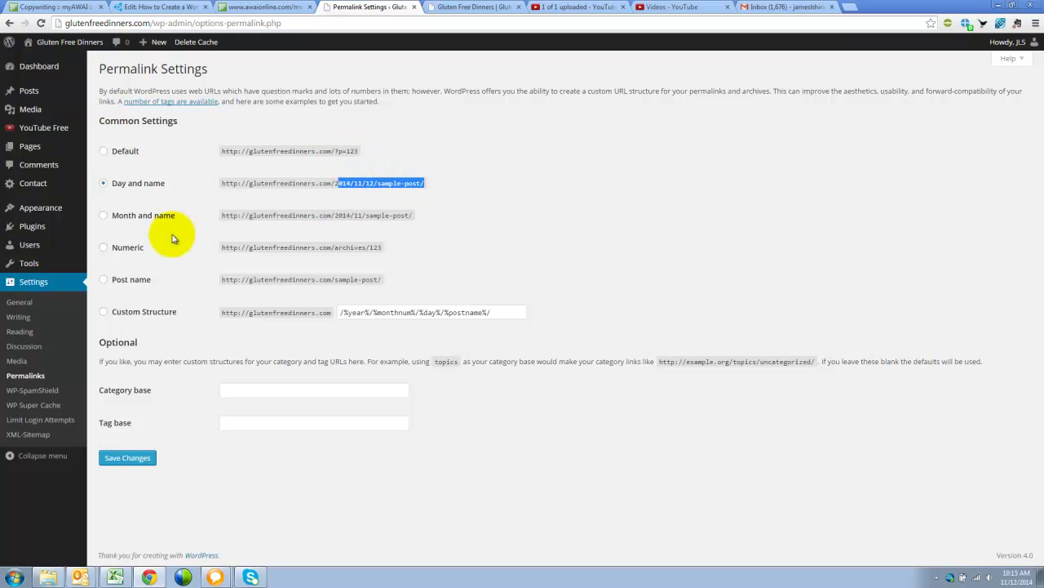
left_click(119, 280)
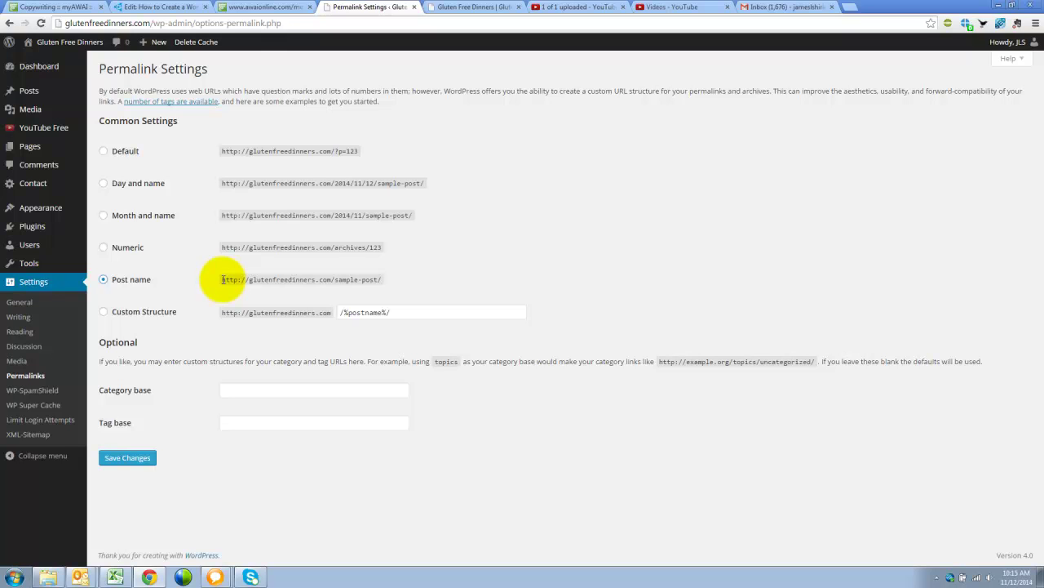
left_click_drag(381, 279, 222, 279)
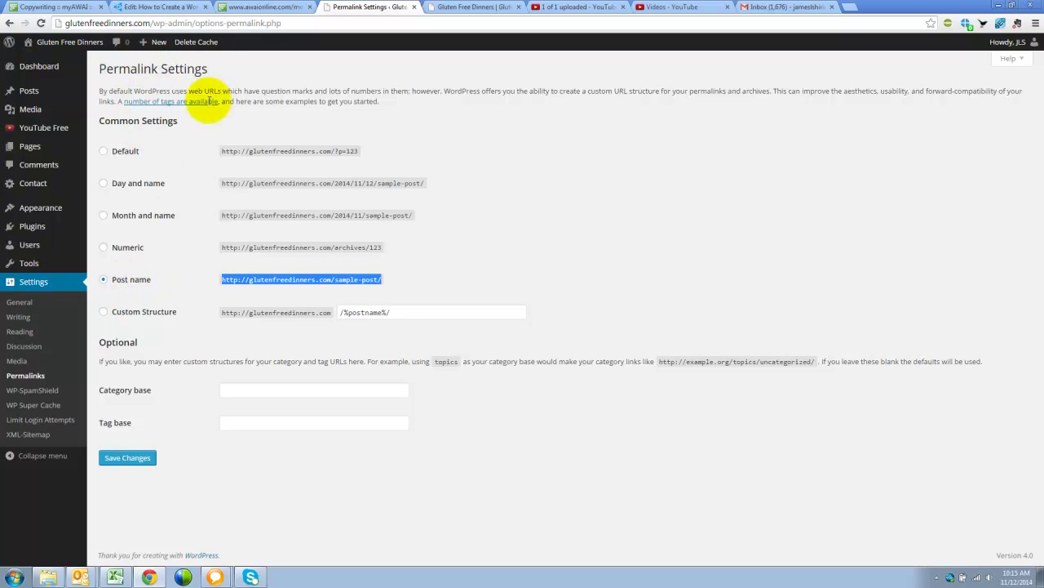
left_click(129, 457)
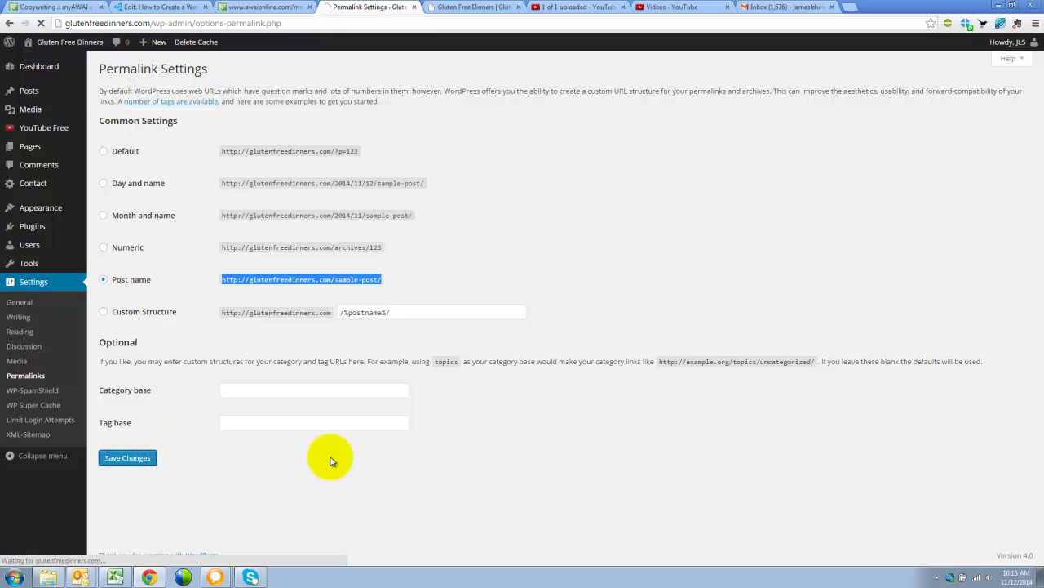